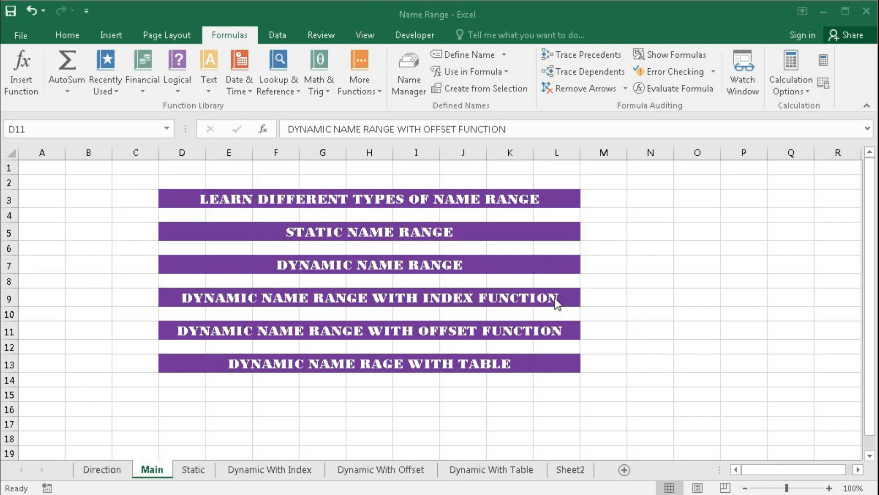
# - Select the student marks range A4:I11 on the Dynamic With Table sheet
pyautogui.click(395, 365)
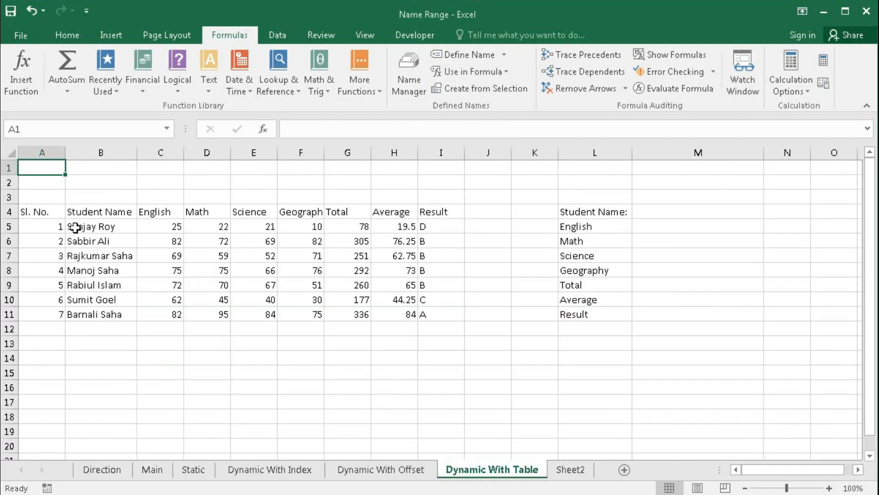
pyautogui.moveTo(44, 213); pyautogui.dragTo(418, 309)
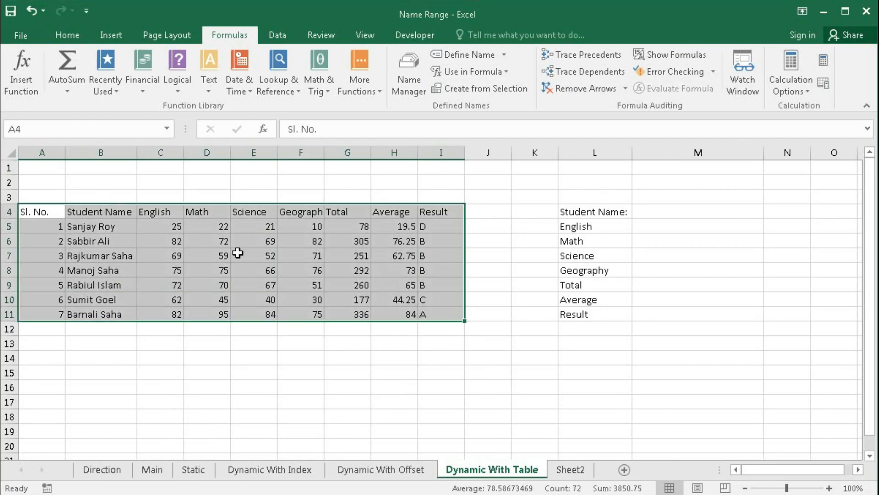
pyautogui.moveTo(43, 211); pyautogui.dragTo(432, 313)
pyautogui.click(111, 37)
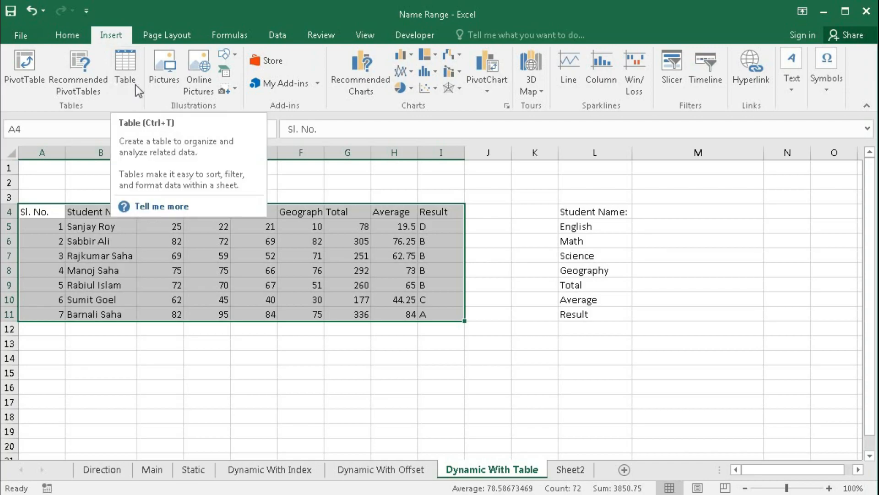
# - Create a table from =$A$4:$I$11 with 'My table has headers' checked
pyautogui.click(128, 68)
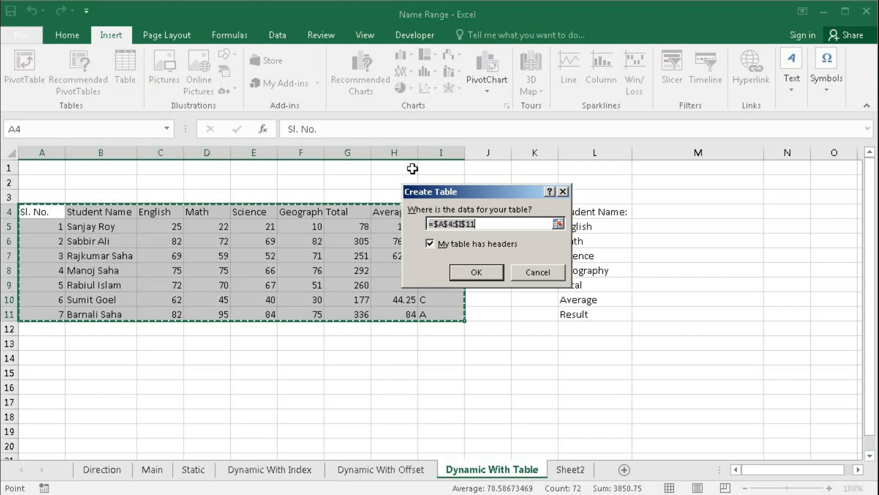
pyautogui.moveTo(331, 224); pyautogui.dragTo(315, 225)
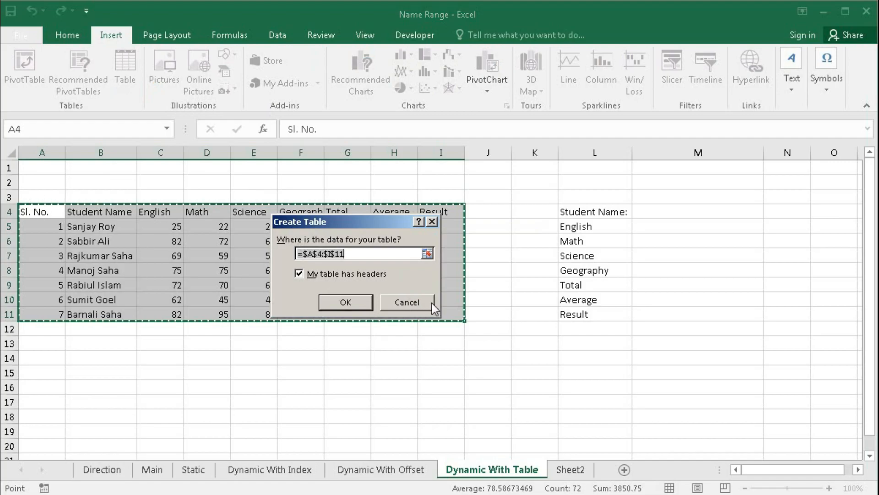
pyautogui.click(362, 251)
pyautogui.click(300, 274)
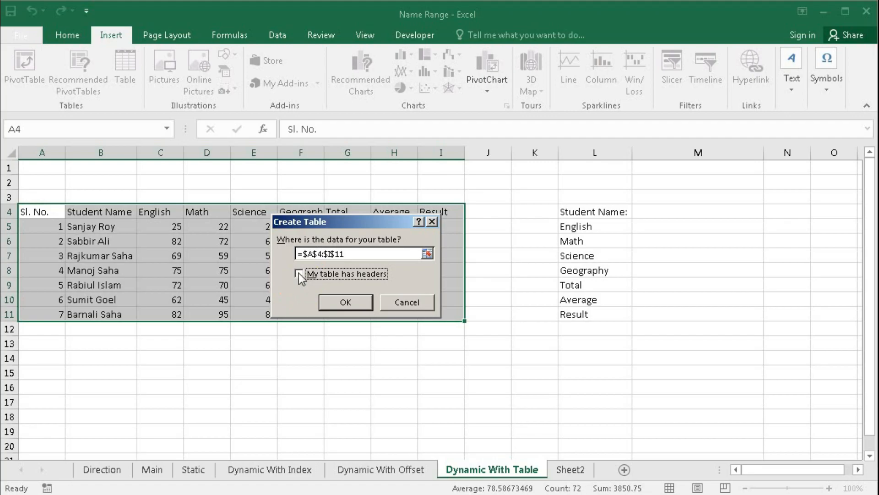
pyautogui.click(298, 273)
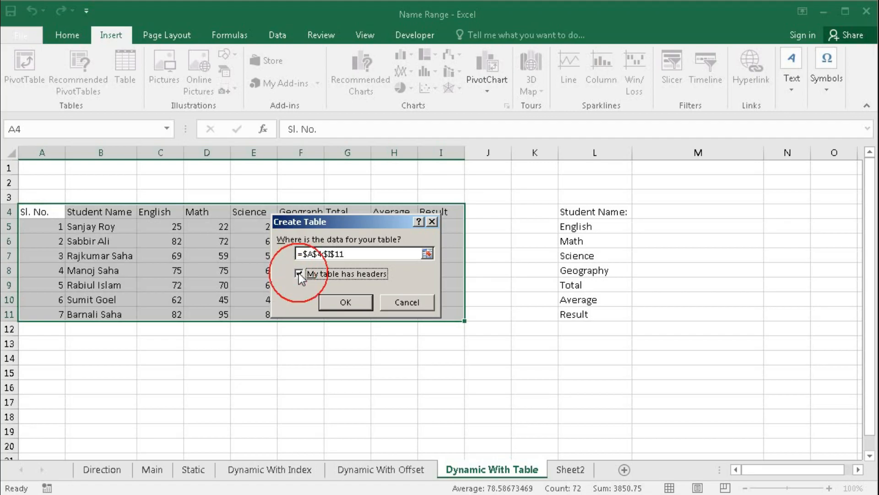
pyautogui.click(337, 303)
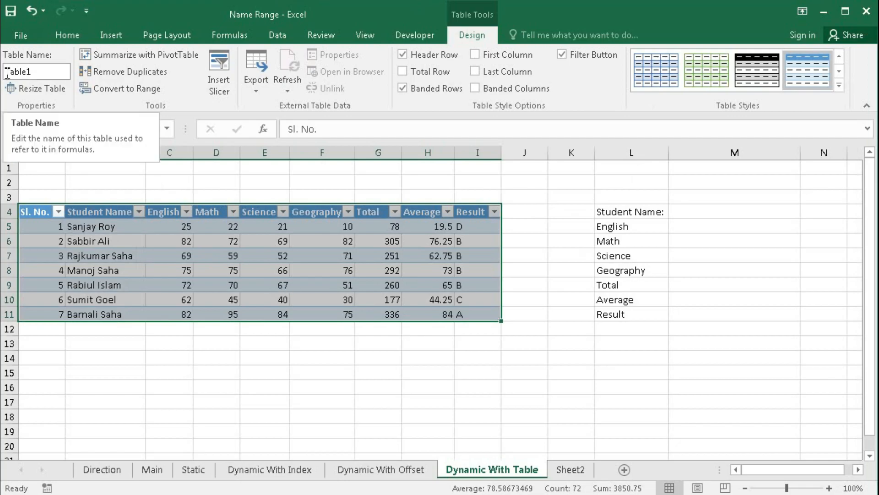
# - Change the Table Name from Table1 to StudentData
pyautogui.click(43, 74)
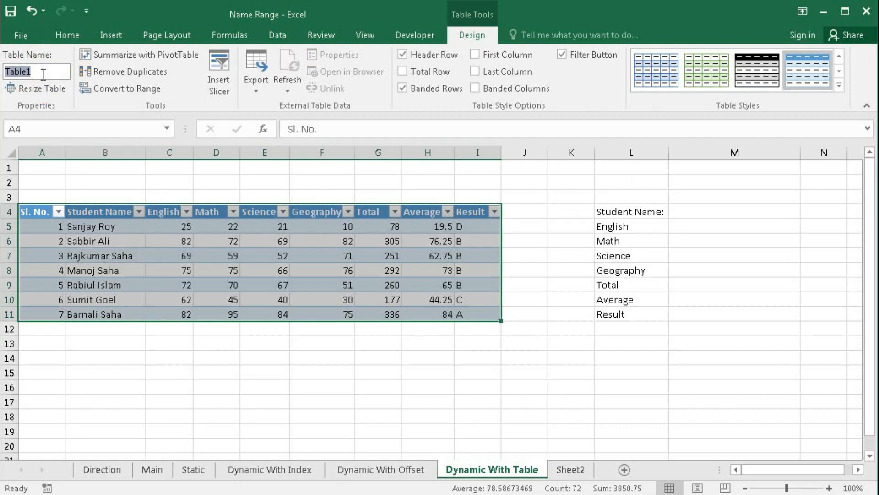
pyautogui.press('BackSpace')
pyautogui.write('StudentData')
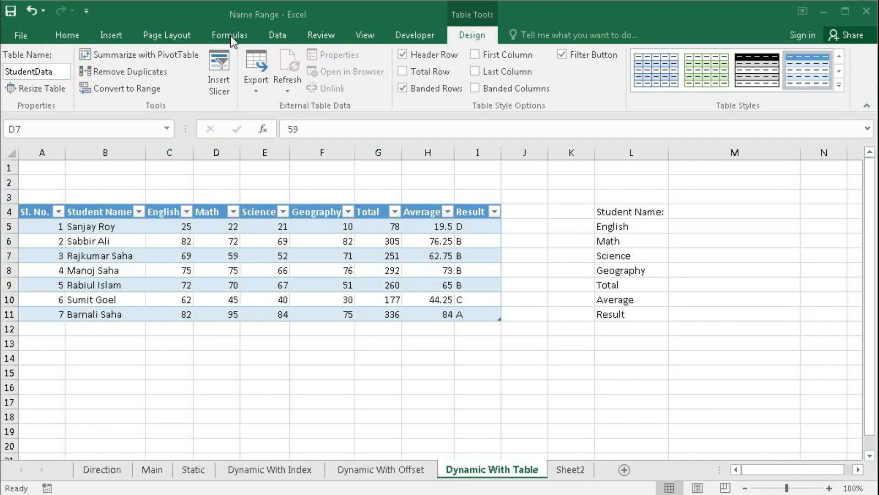
# - Open Name Manager and inspect the StudentData name's reference
pyautogui.click(230, 36)
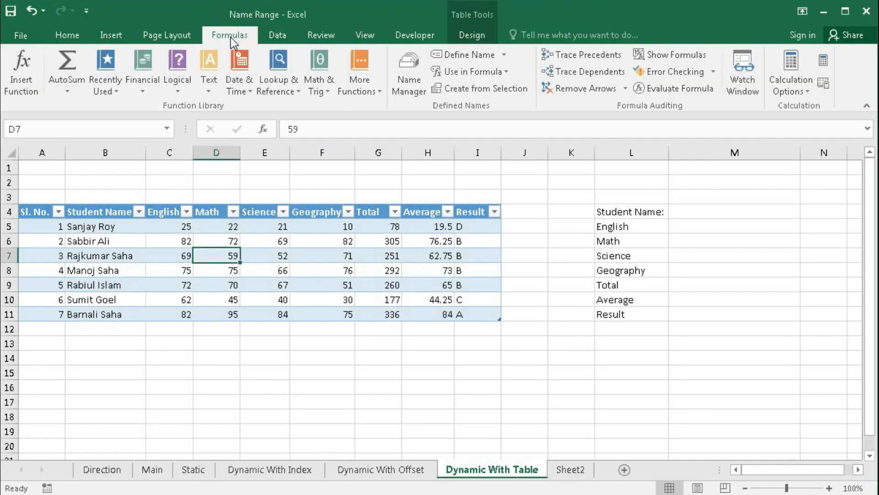
pyautogui.click(416, 91)
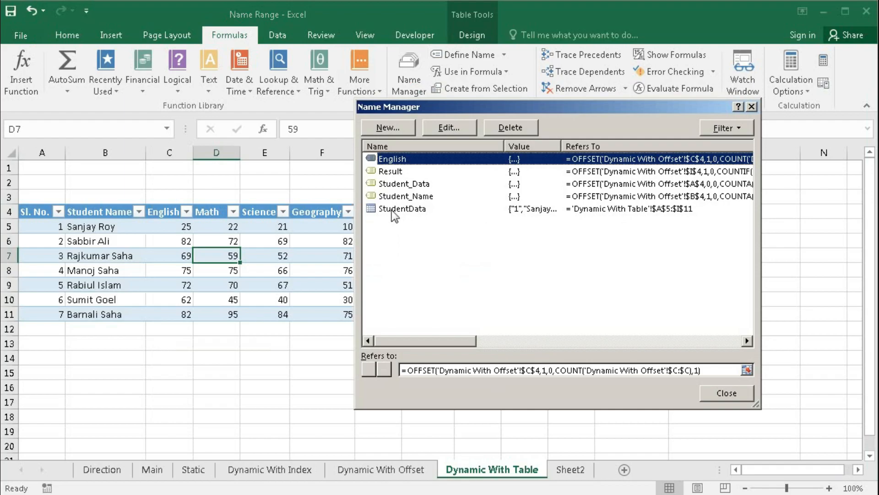
pyautogui.click(392, 211)
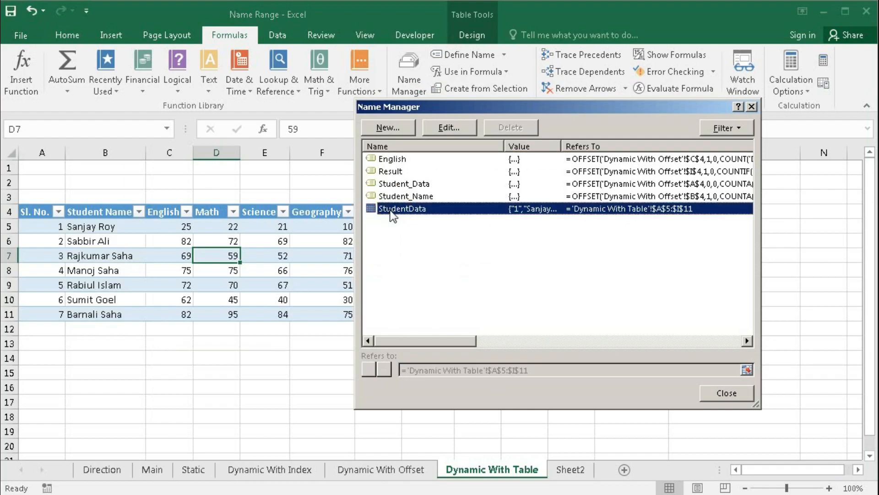
pyautogui.keyDown('ctrl'); pyautogui.click(379, 208); pyautogui.keyUp('ctrl')
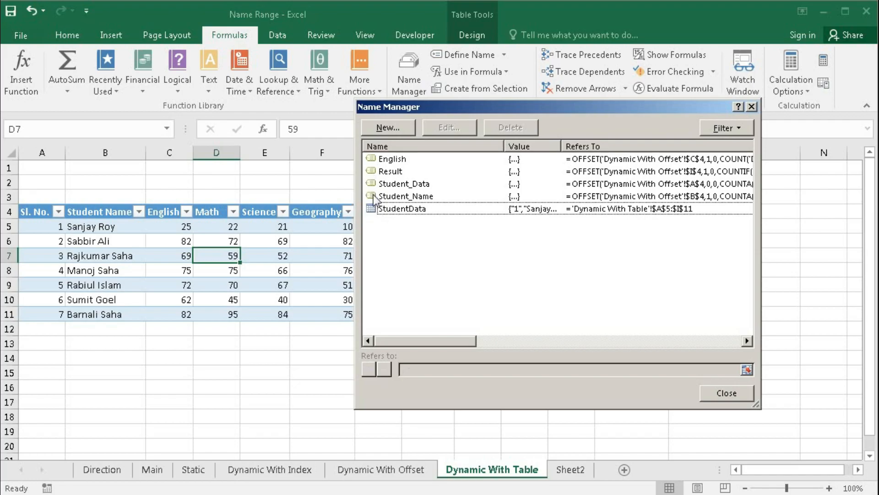
pyautogui.click(372, 210)
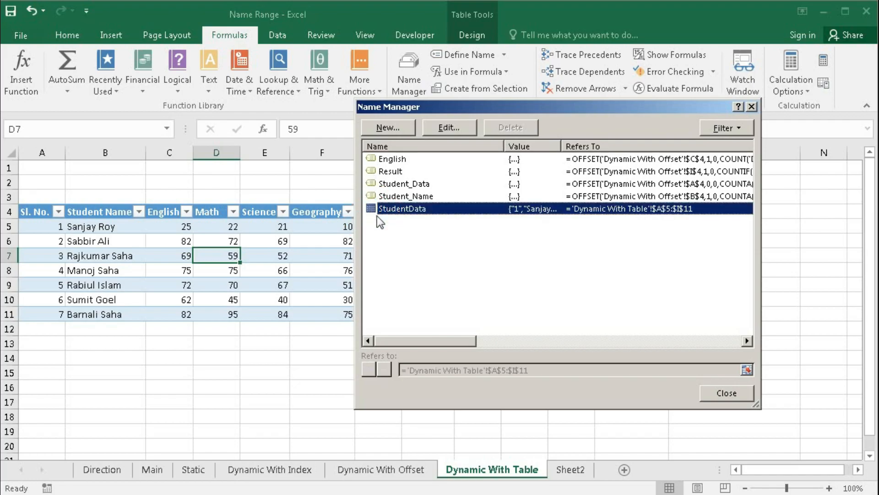
pyautogui.click(391, 216)
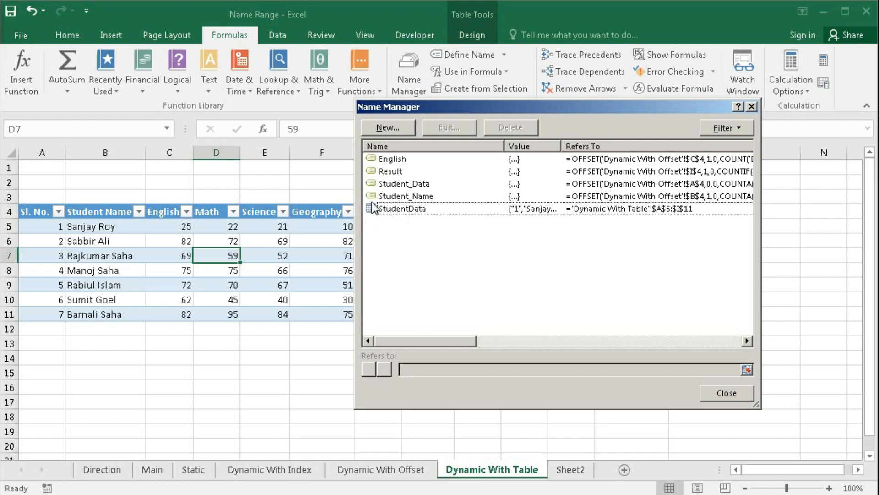
pyautogui.click(373, 208)
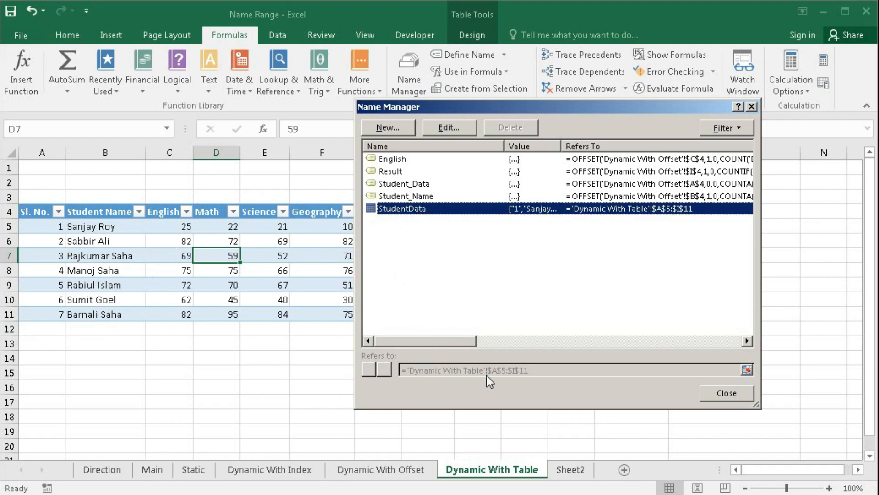
# - Delete the English, Result, Student_Data and Student_Name names, confirming each deletion
pyautogui.click(397, 160)
pyautogui.click(510, 127)
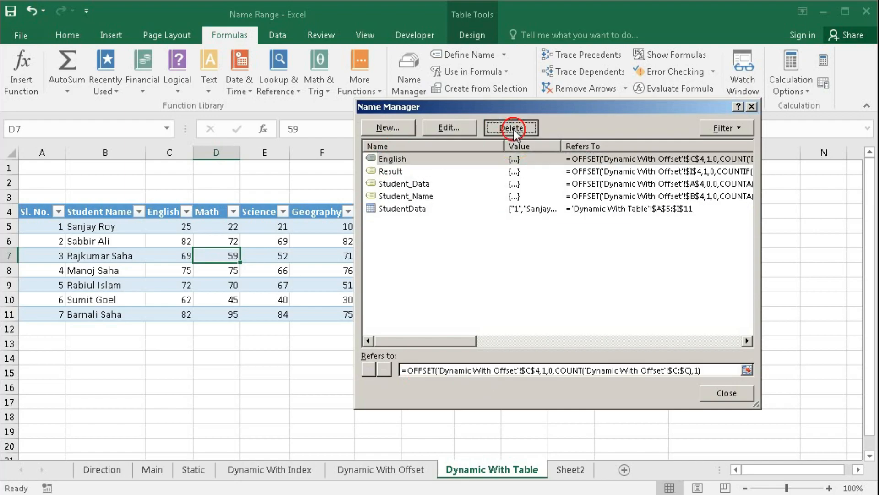
pyautogui.click(406, 278)
pyautogui.click(476, 158)
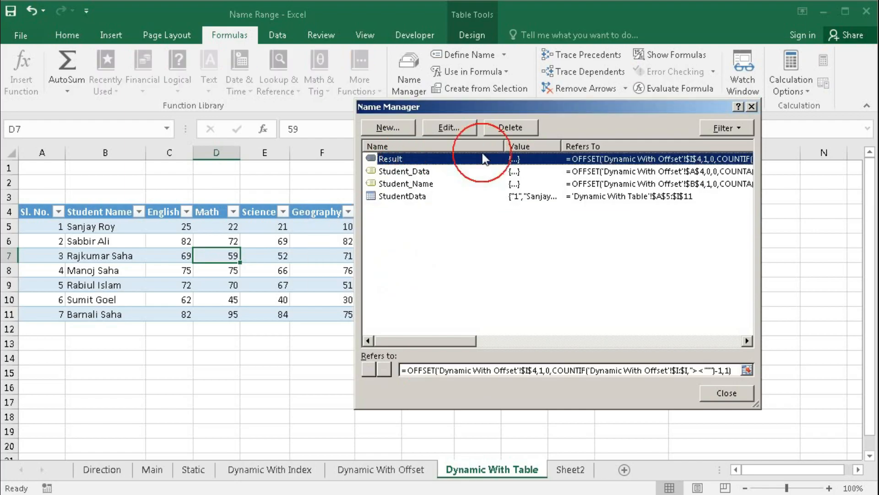
pyautogui.click(505, 130)
pyautogui.click(404, 282)
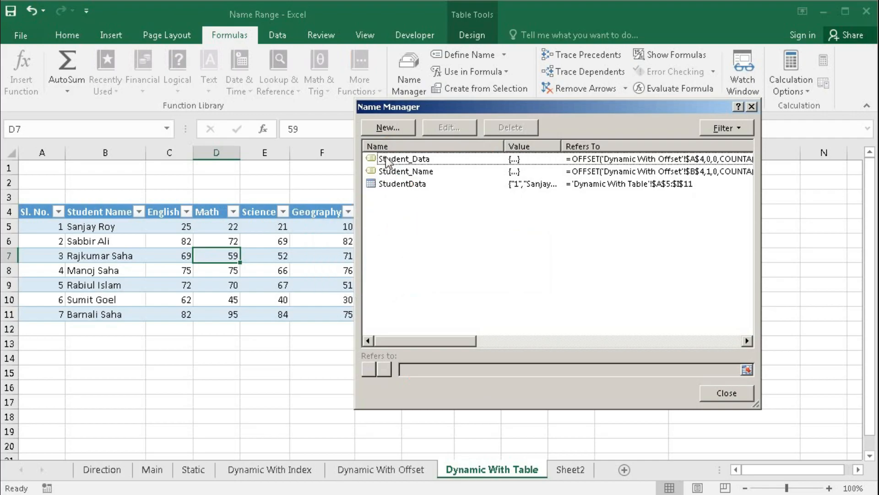
pyautogui.moveTo(392, 159); pyautogui.dragTo(401, 174)
pyautogui.click(509, 128)
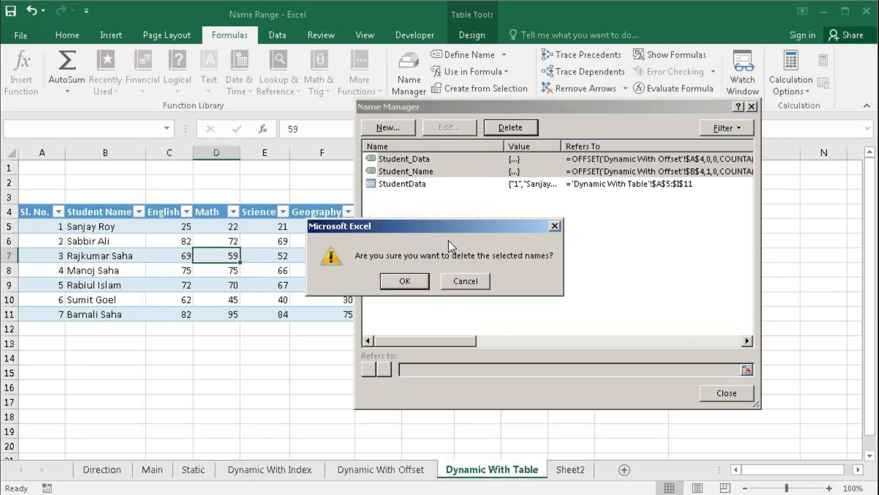
pyautogui.click(406, 279)
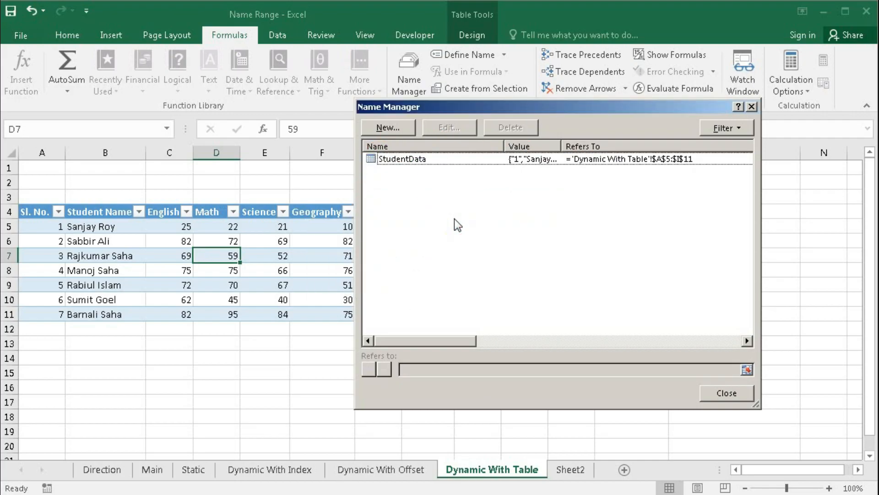
# - Close Name Manager, review the student names in B5:B12, and select cell M4
pyautogui.click(717, 396)
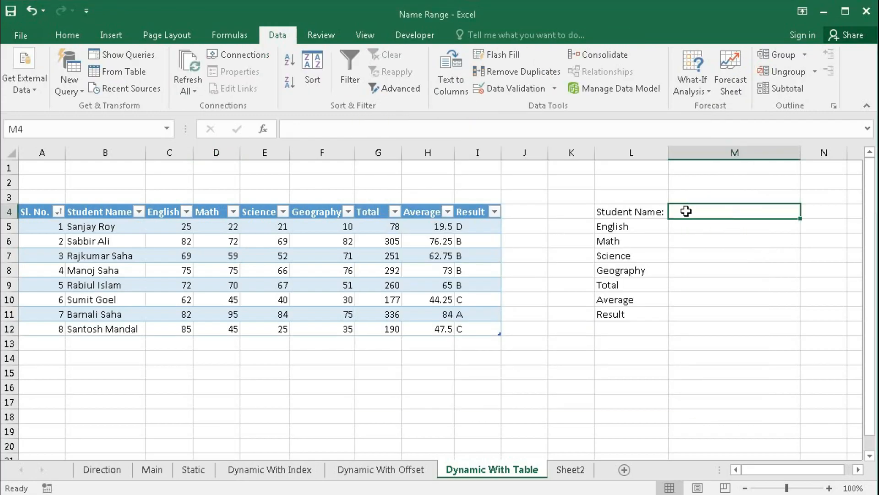
pyautogui.click(718, 212)
pyautogui.moveTo(114, 225); pyautogui.dragTo(113, 323)
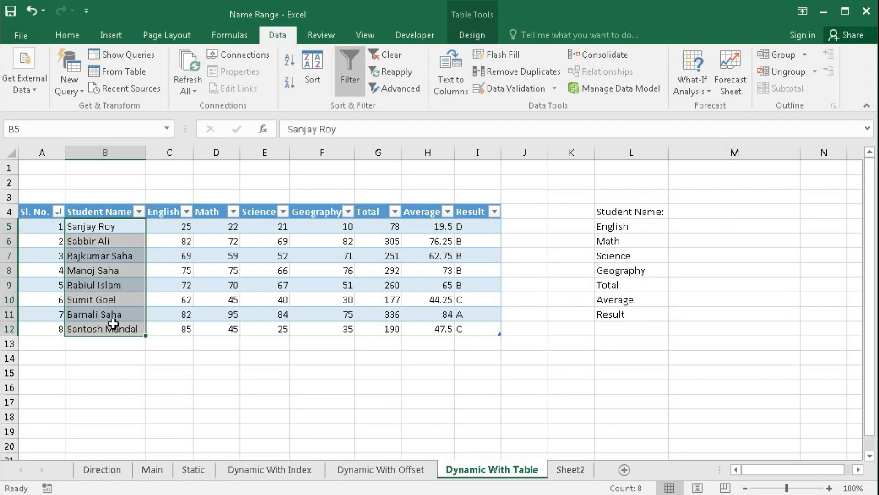
pyautogui.click(697, 212)
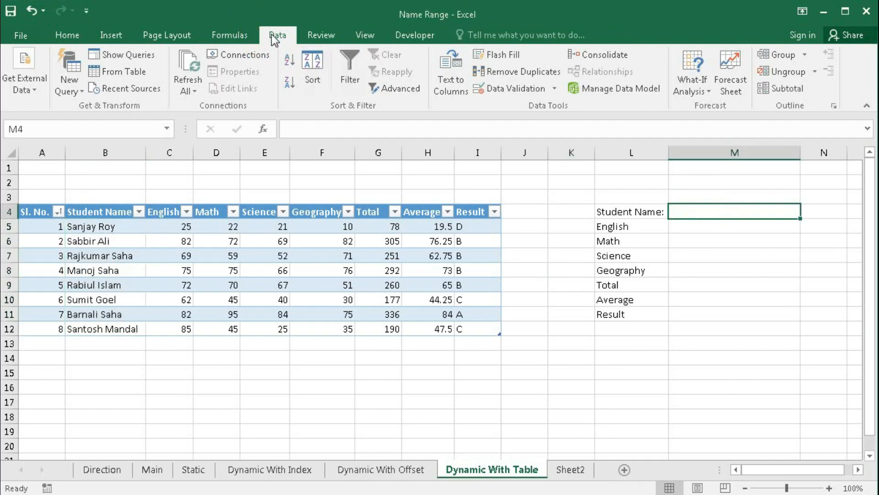
# - Give M4 List validation with source =$B$5:$B$12 and check its dropdown entries
pyautogui.click(503, 87)
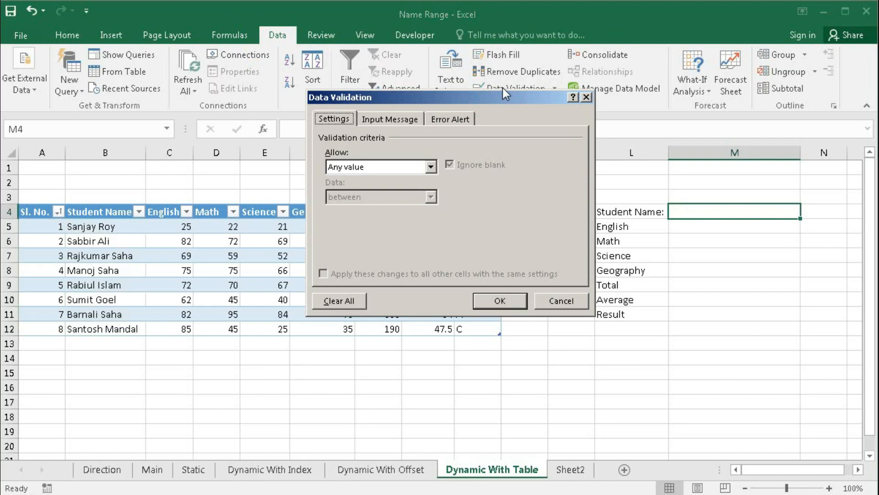
pyautogui.click(432, 167)
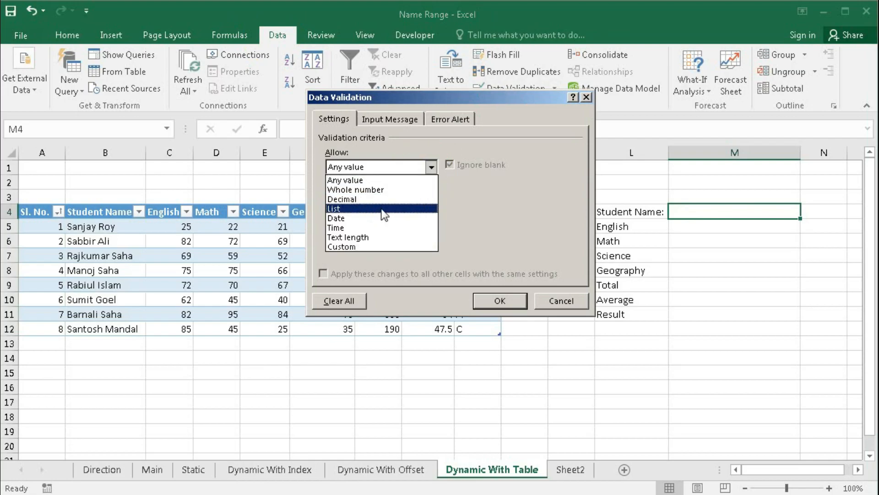
pyautogui.click(383, 209)
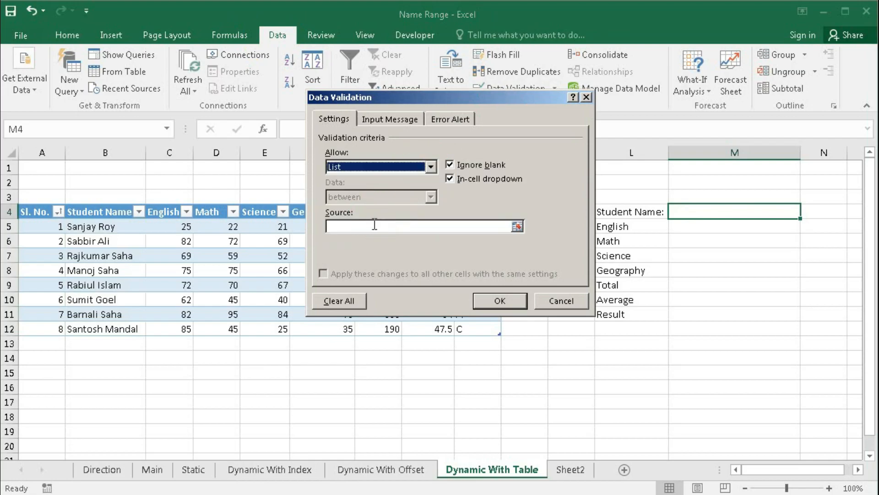
pyautogui.click(375, 224)
pyautogui.moveTo(108, 223); pyautogui.dragTo(94, 327)
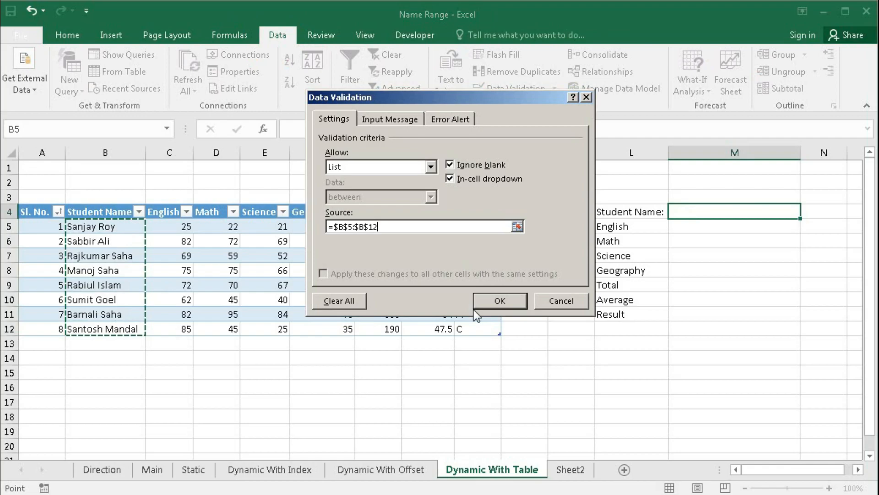
pyautogui.click(484, 300)
pyautogui.click(807, 212)
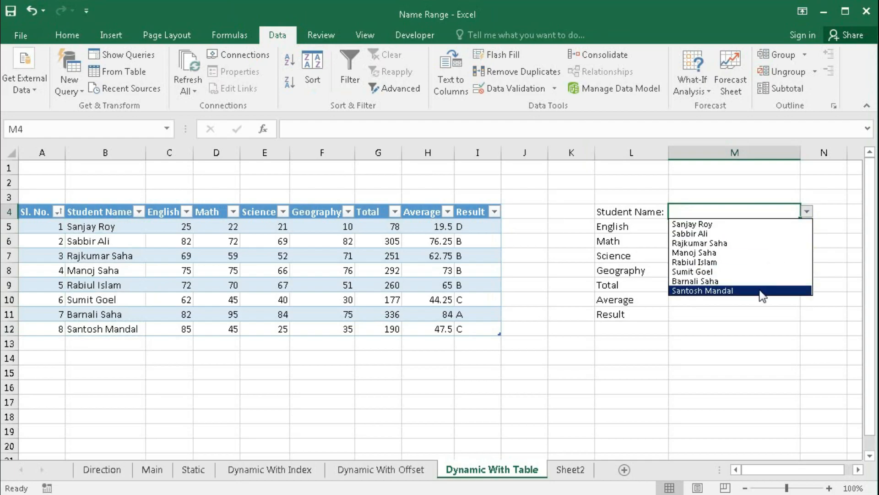
# - Add a new table row with serial 9 and the new student's name
pyautogui.click(387, 334)
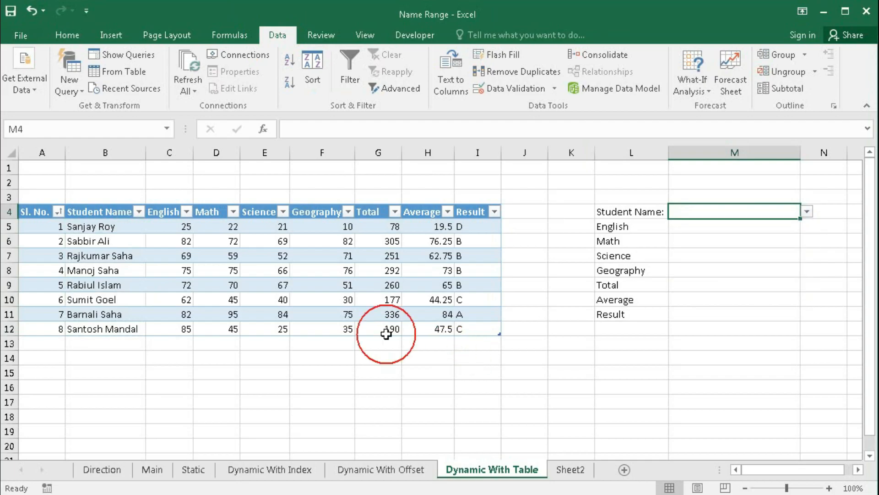
pyautogui.click(466, 328)
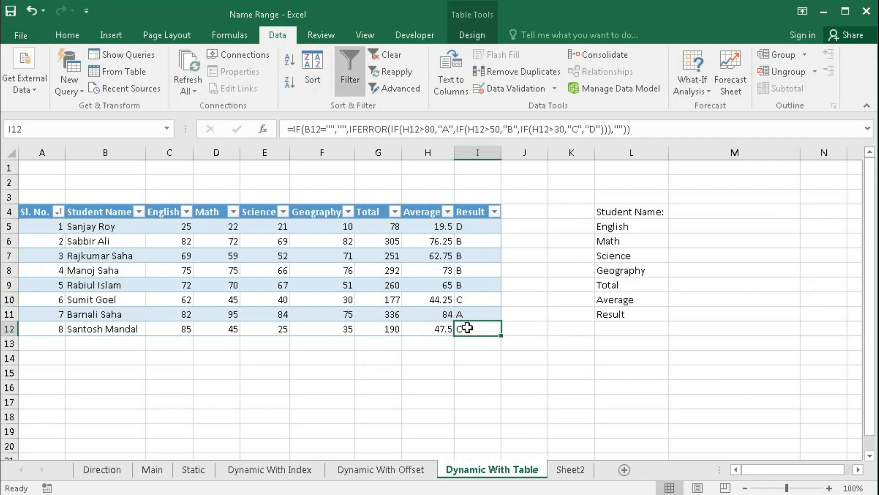
pyautogui.press('Tab')
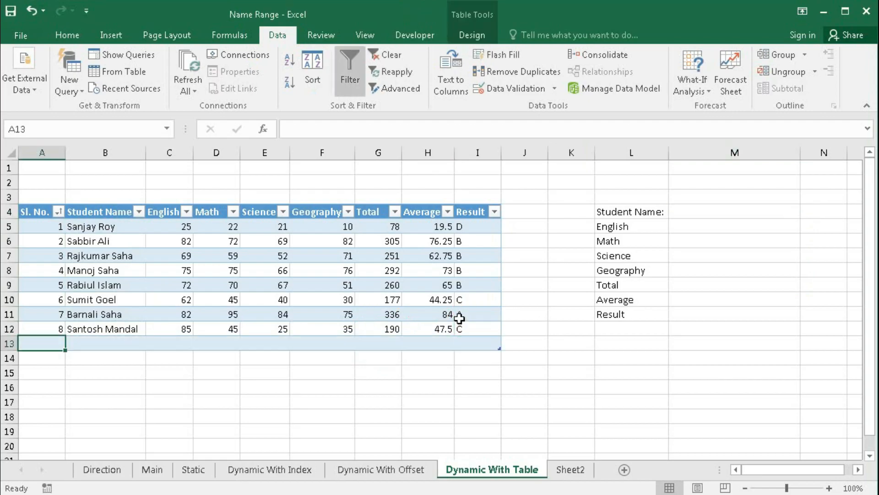
pyautogui.write('9')
pyautogui.press('Tab')
pyautogui.write('Satti')
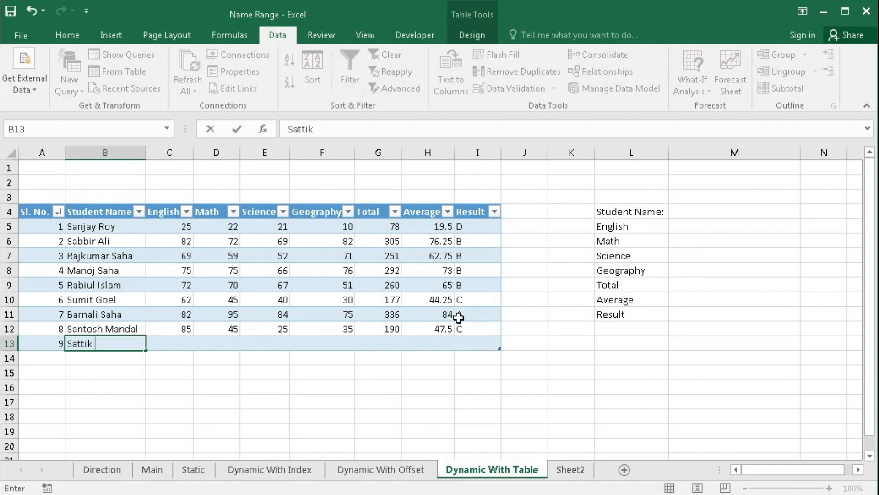
pyautogui.write('Das')
pyautogui.press('Tab')
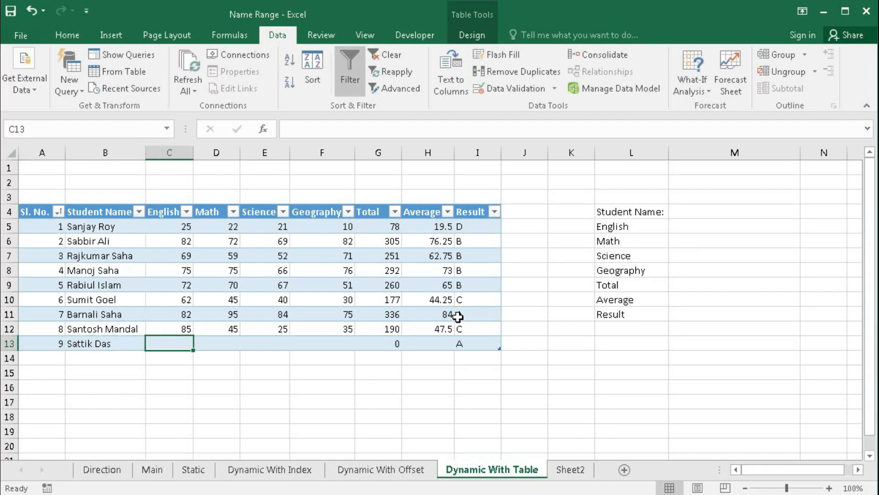
# - Enter marks 45, 65, 52 and 45 for student 9, giving a total of 207
pyautogui.write('45')
pyautogui.press('Tab')
pyautogui.write('65')
pyautogui.press('Tab')
pyautogui.write('52')
pyautogui.press('Tab')
pyautogui.write('45')
pyautogui.press('Tab')
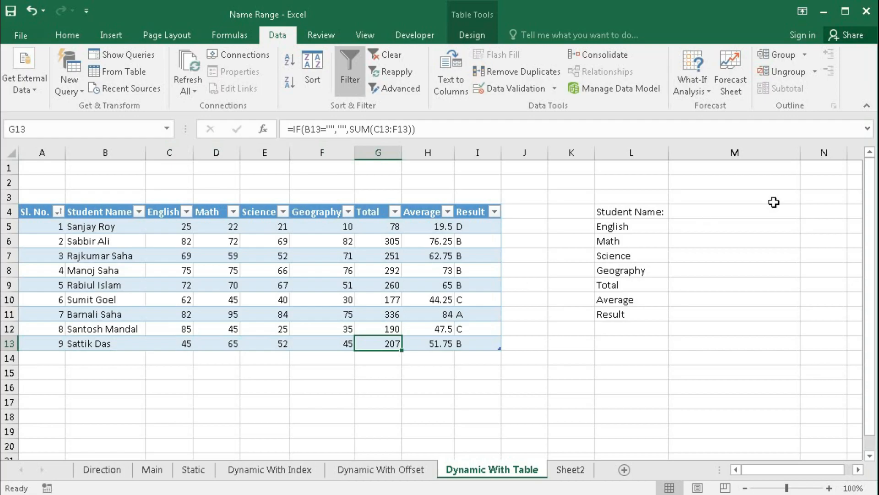
pyautogui.click(749, 212)
pyautogui.click(806, 213)
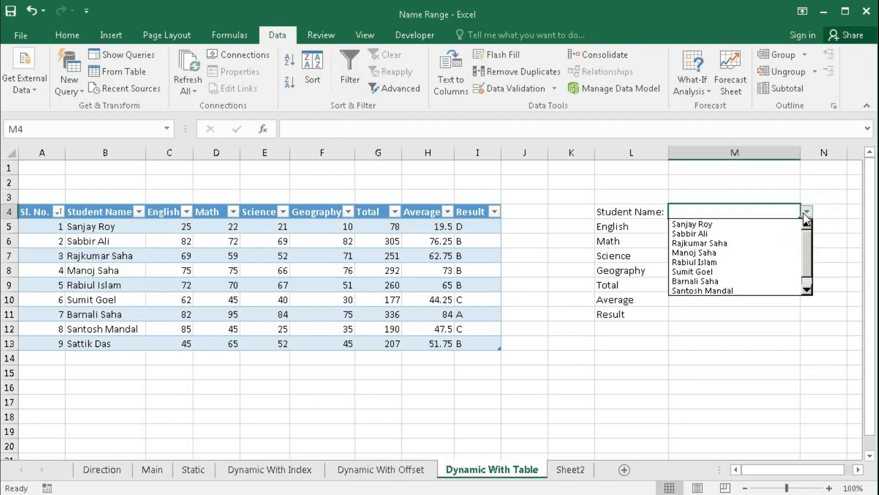
pyautogui.moveTo(805, 246); pyautogui.dragTo(806, 257)
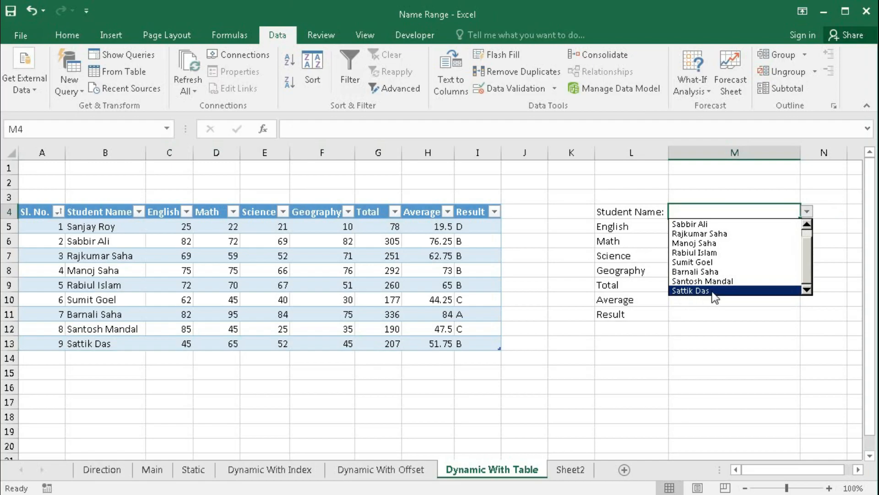
pyautogui.click(525, 92)
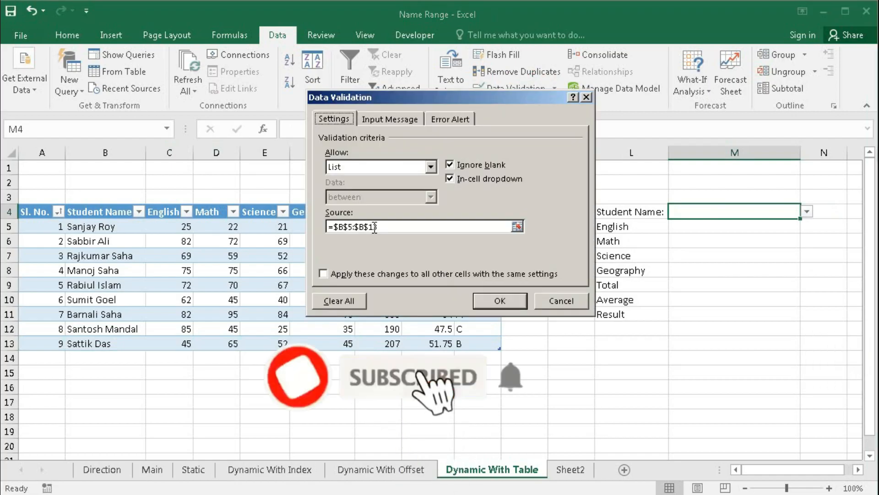
pyautogui.click(490, 299)
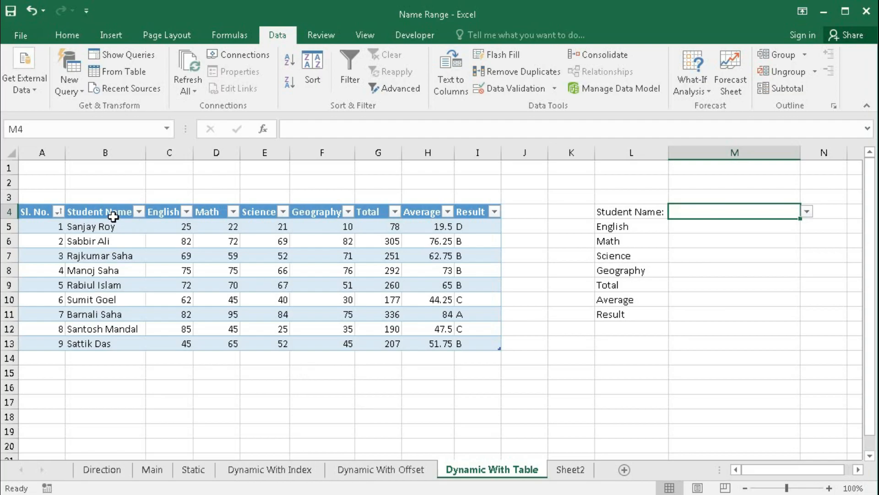
# - Define the name Student_Name referring to =StudentData[Student Name] in Name Manager
pyautogui.click(229, 35)
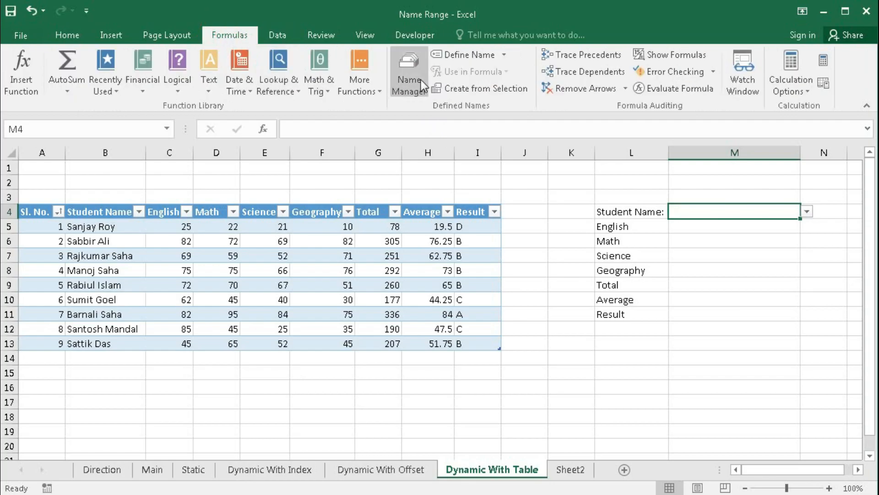
pyautogui.click(421, 80)
pyautogui.click(280, 76)
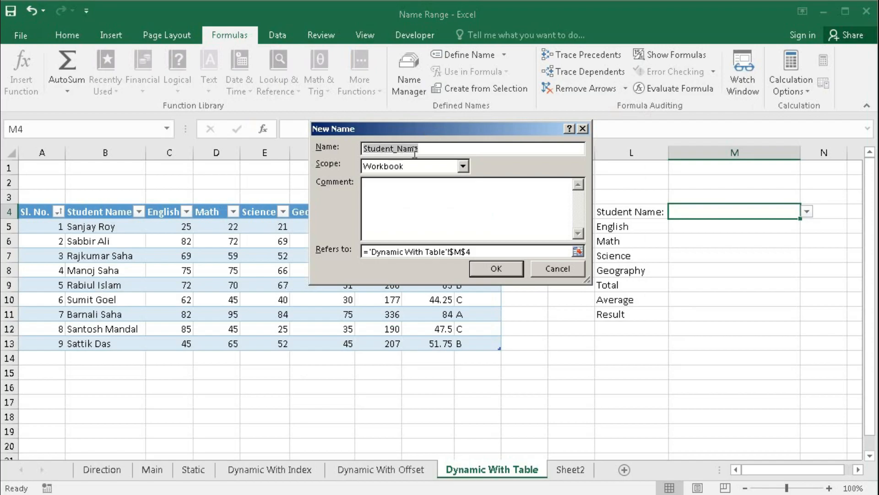
pyautogui.click(360, 251)
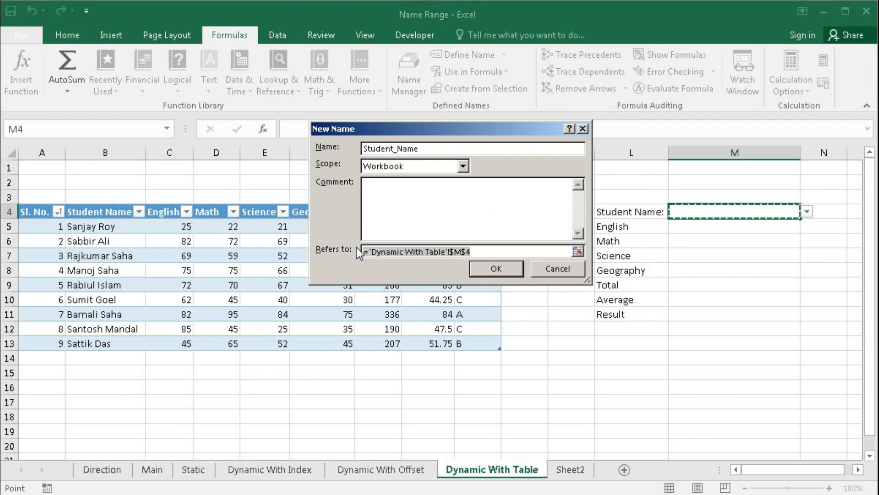
pyautogui.press('BackSpace')
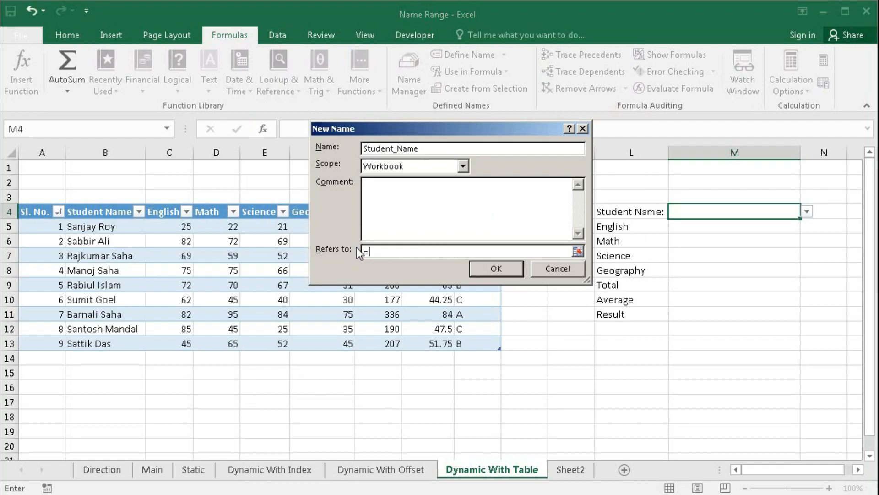
pyautogui.write('StudentData[Student ')
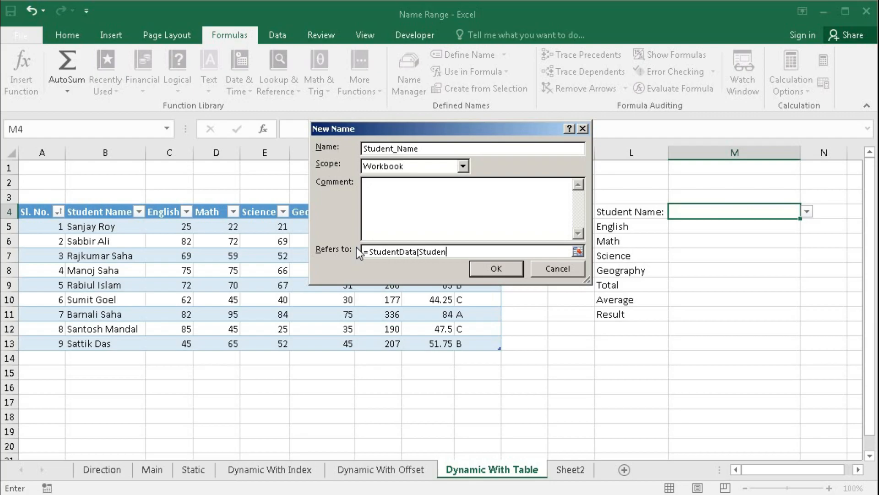
pyautogui.write('Name]')
pyautogui.click(474, 267)
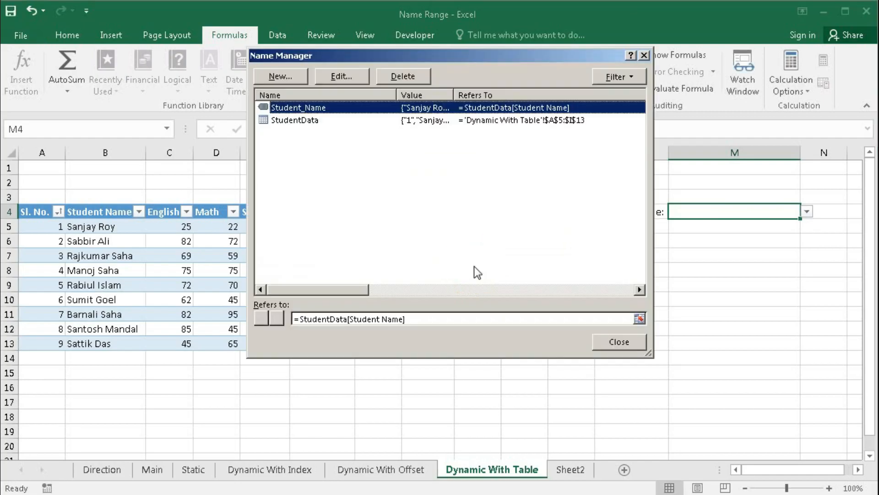
pyautogui.click(367, 318)
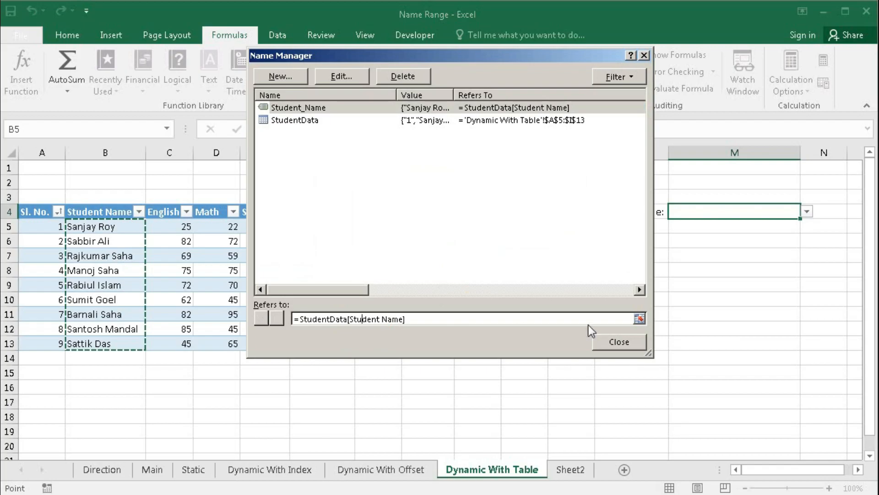
pyautogui.click(616, 341)
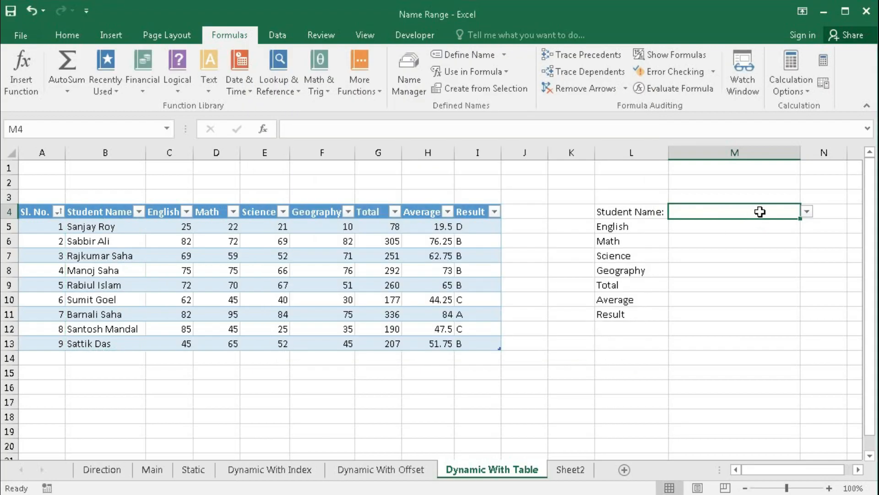
# - Replace M4's validation source with =Student_Name and verify the dropdown lists all nine students
pyautogui.click(271, 34)
pyautogui.click(508, 91)
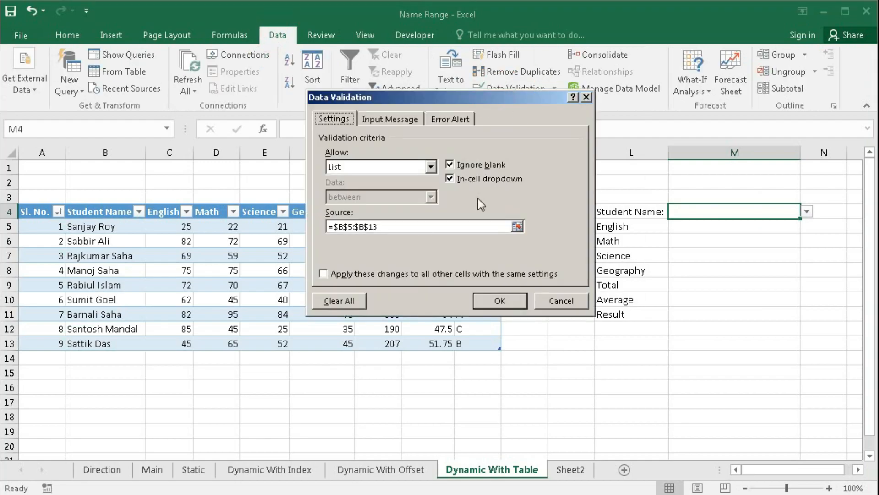
pyautogui.moveTo(403, 227); pyautogui.dragTo(328, 227)
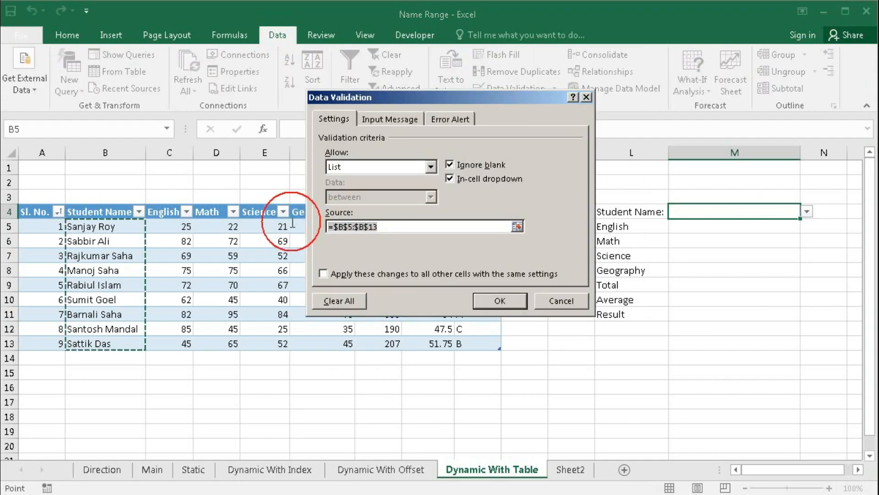
pyautogui.press('BackSpace')
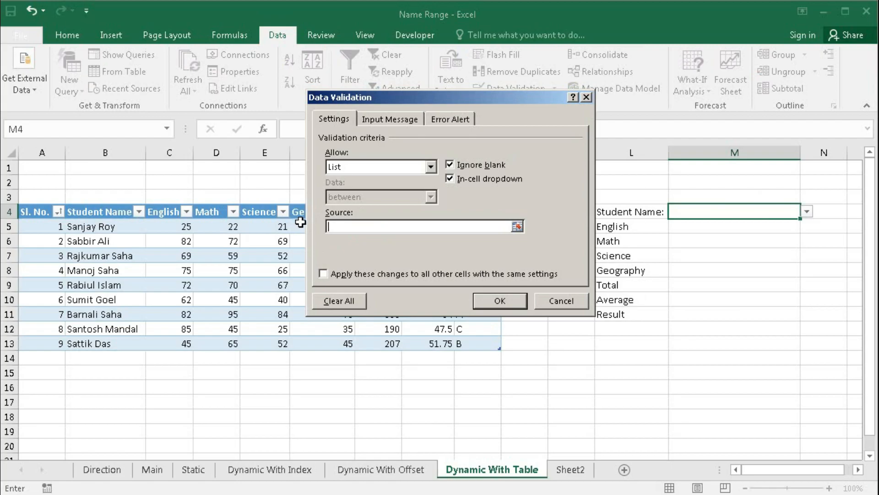
pyautogui.press('F3')
pyautogui.click(404, 173)
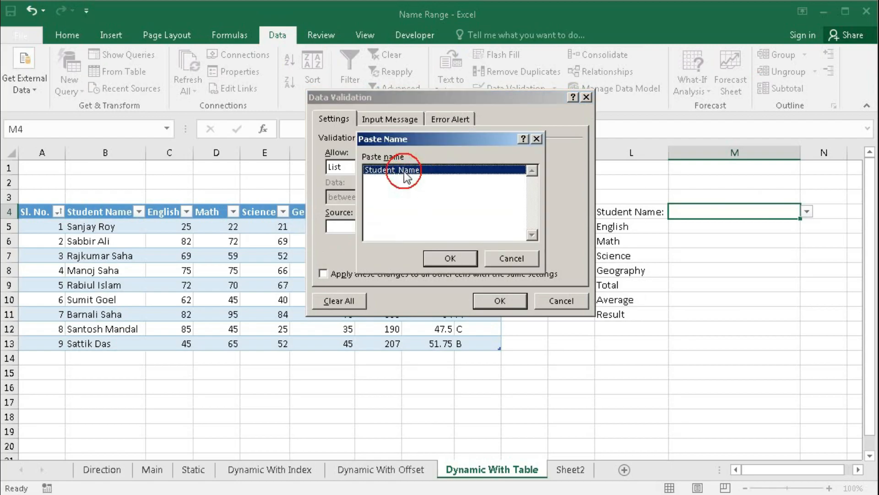
pyautogui.click(450, 258)
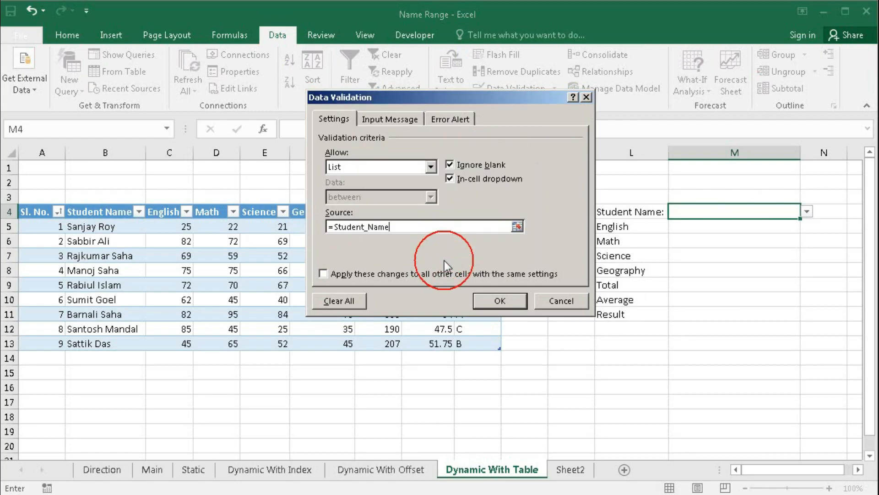
pyautogui.click(493, 301)
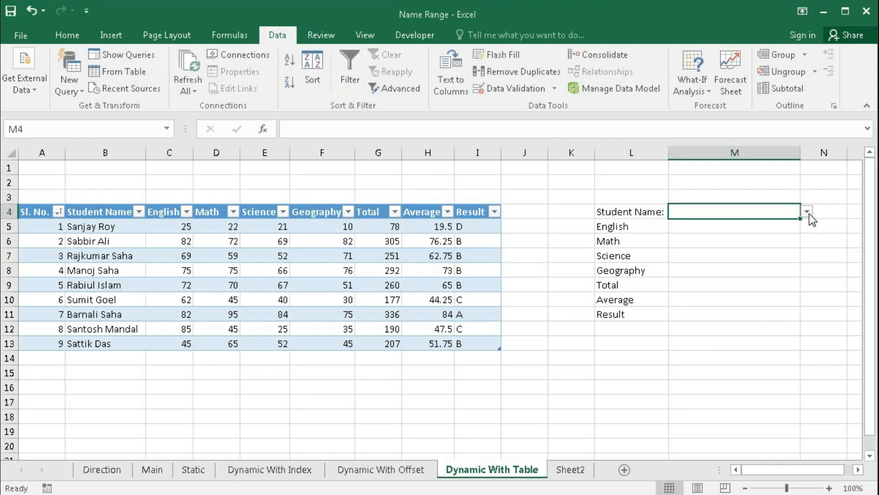
pyautogui.click(807, 212)
pyautogui.moveTo(808, 246)
pyautogui.mouseDown()
pyautogui.moveTo(809, 266)
pyautogui.moveTo(802, 243)
pyautogui.mouseUp()
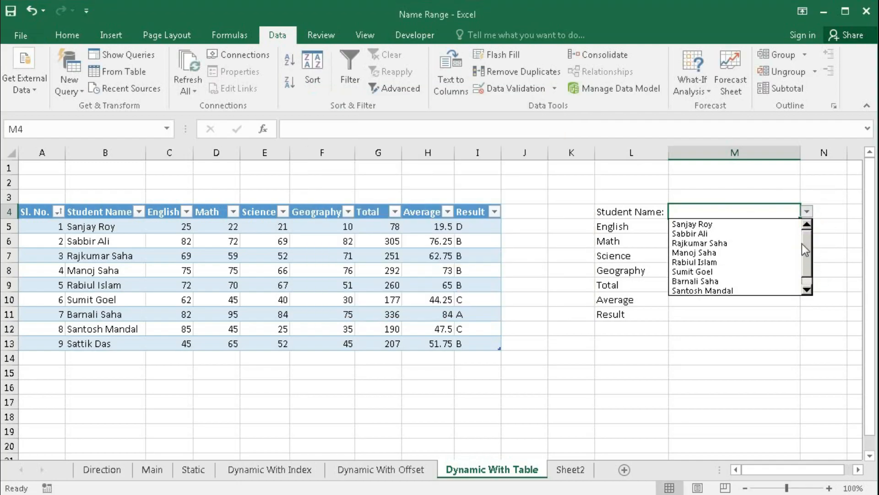
pyautogui.click(716, 328)
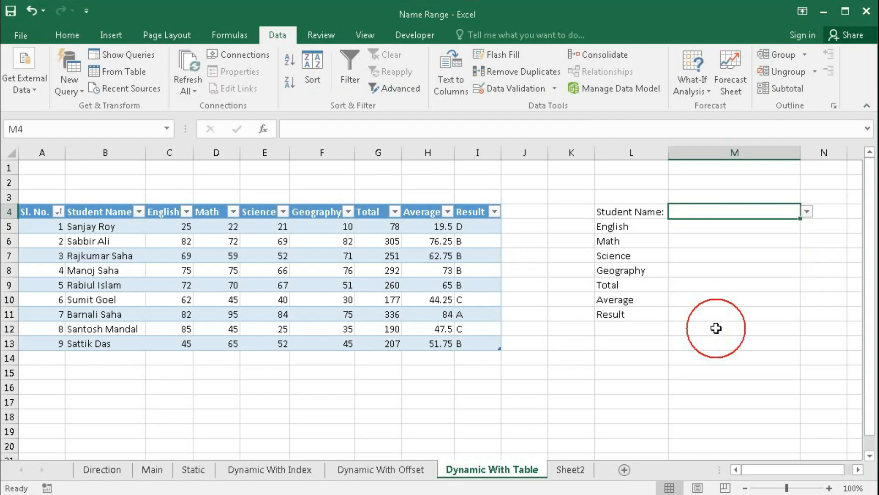
# - Add a row below the table with serial 10 and a new student's name
pyautogui.click(34, 358)
pyautogui.write('10')
pyautogui.click(74, 357)
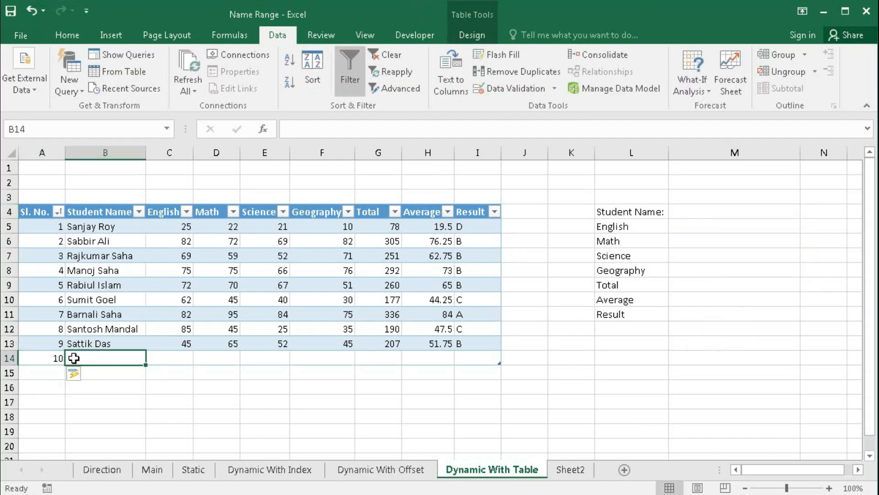
pyautogui.write('Manoj')
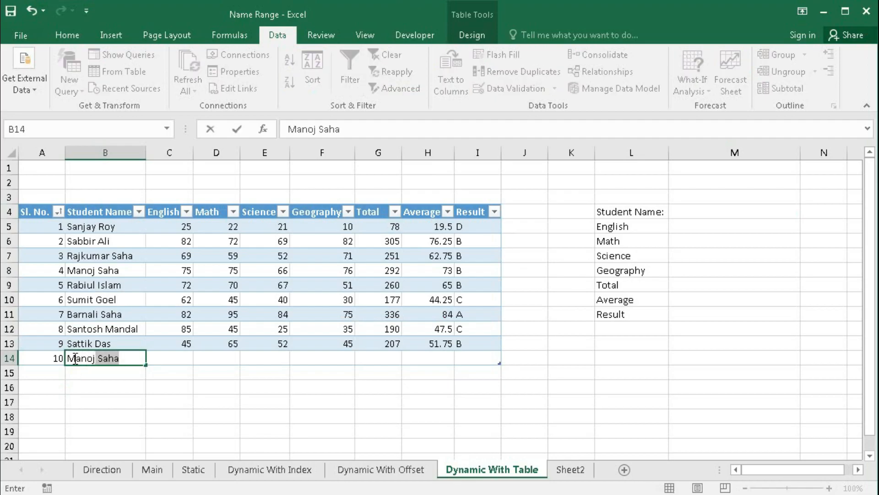
pyautogui.write('it Roy')
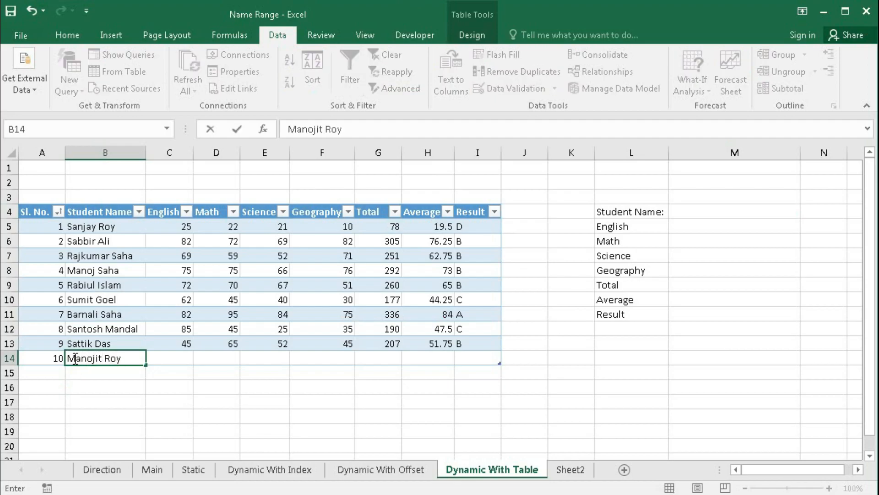
pyautogui.press('Tab')
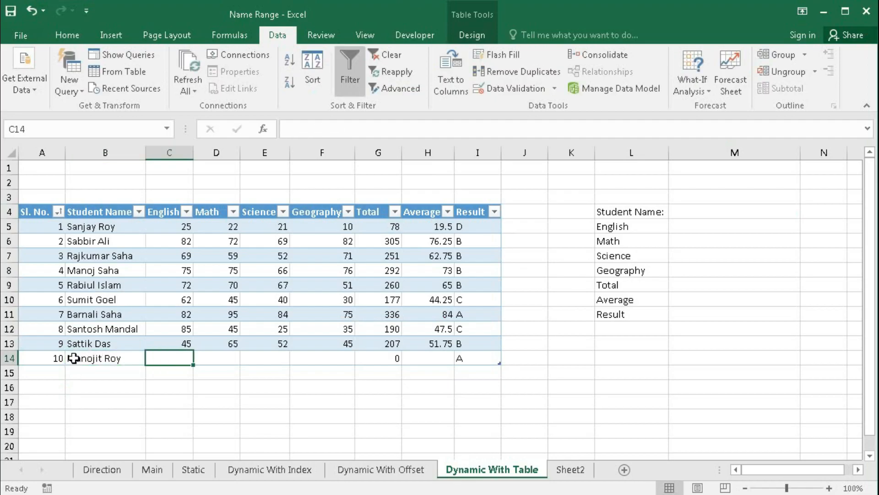
# - Confirm the new student's name appears at the bottom of M4's dropdown
pyautogui.click(688, 216)
pyautogui.click(807, 211)
pyautogui.click(806, 259)
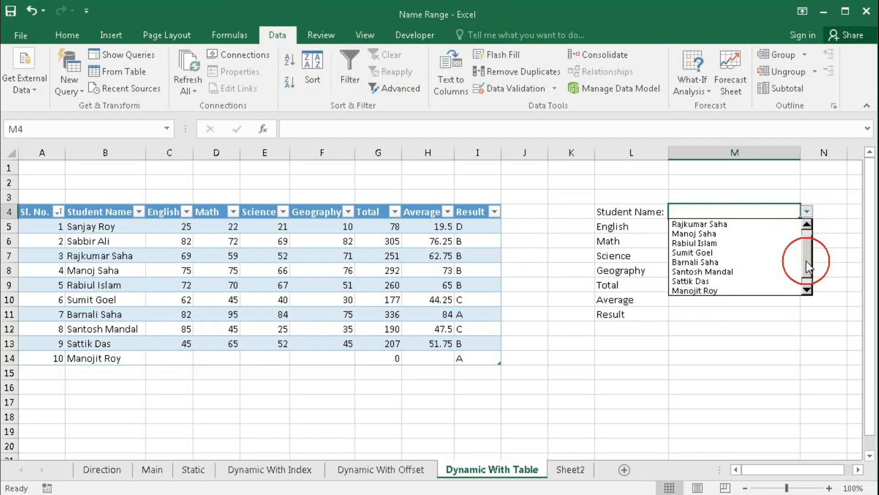
pyautogui.click(703, 308)
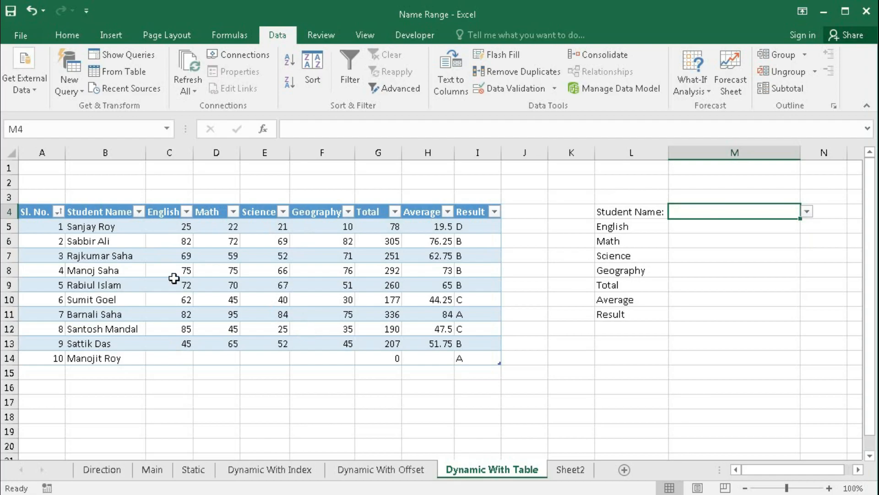
pyautogui.click(9, 358)
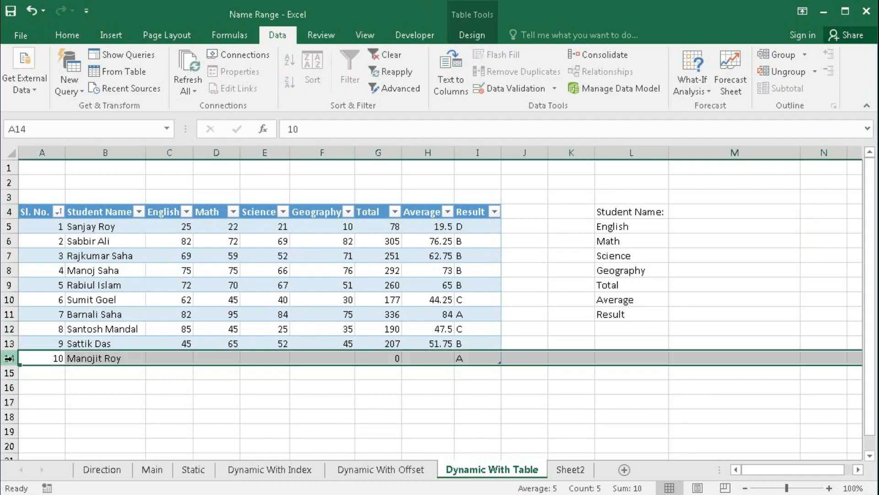
# - Delete table rows 13–14 (students 9 and 10) so StudentData ends at row 12
pyautogui.rightClick(9, 358)
pyautogui.press('Escape')
pyautogui.moveTo(2, 358); pyautogui.dragTo(8, 343)
pyautogui.rightClick(7, 343)
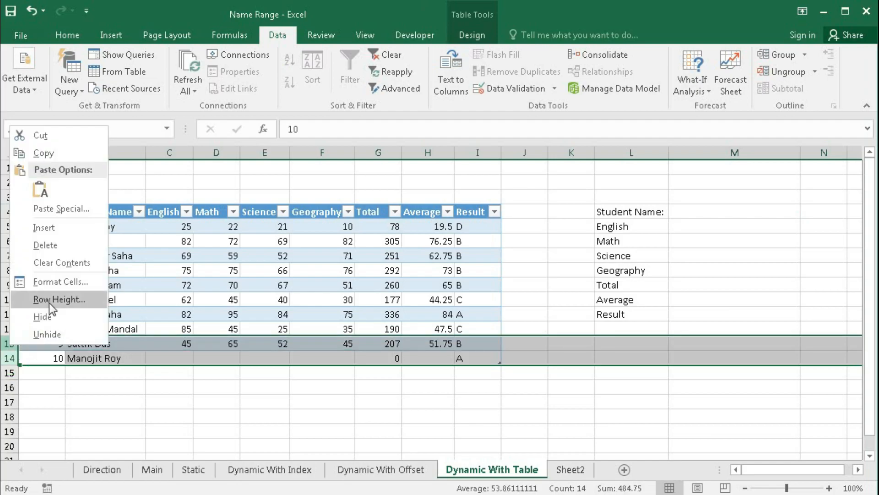
pyautogui.click(49, 250)
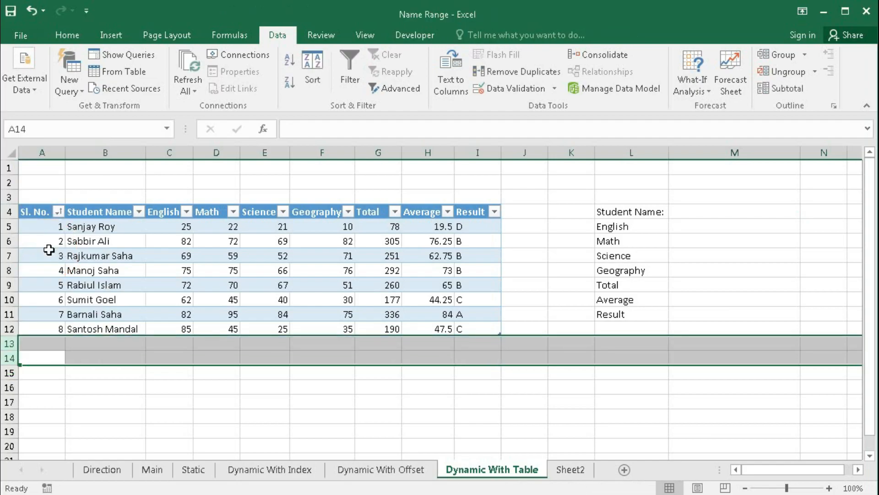
pyautogui.click(555, 242)
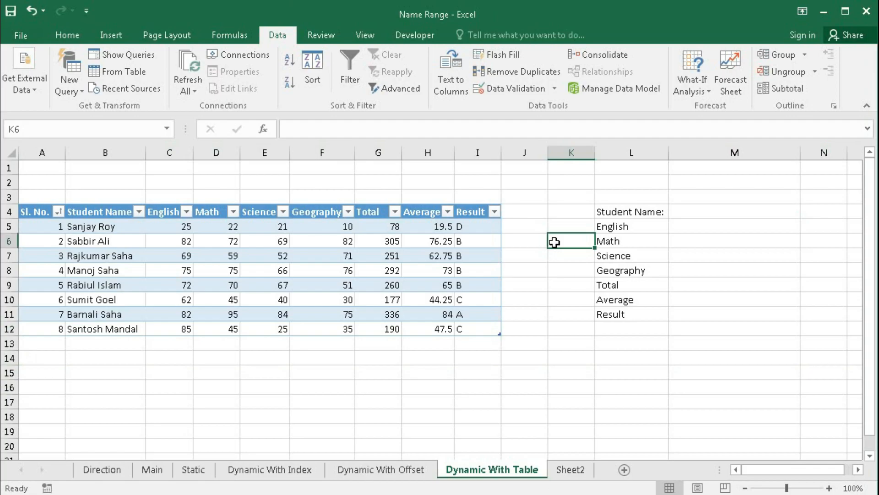
# - Enter =SUM(StudentData[English]) in K6 and =SUM(StudentData[Math]) in K7
pyautogui.write('=sum')
pyautogui.press('Tab')
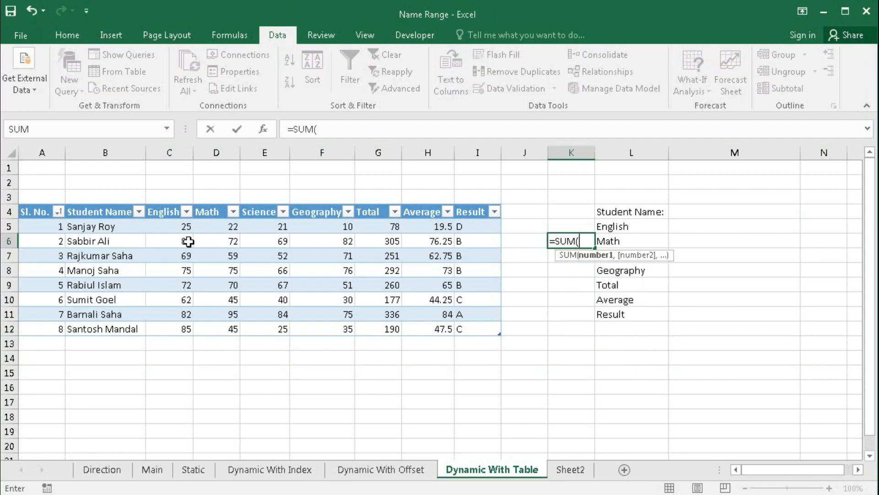
pyautogui.moveTo(178, 226); pyautogui.dragTo(170, 328)
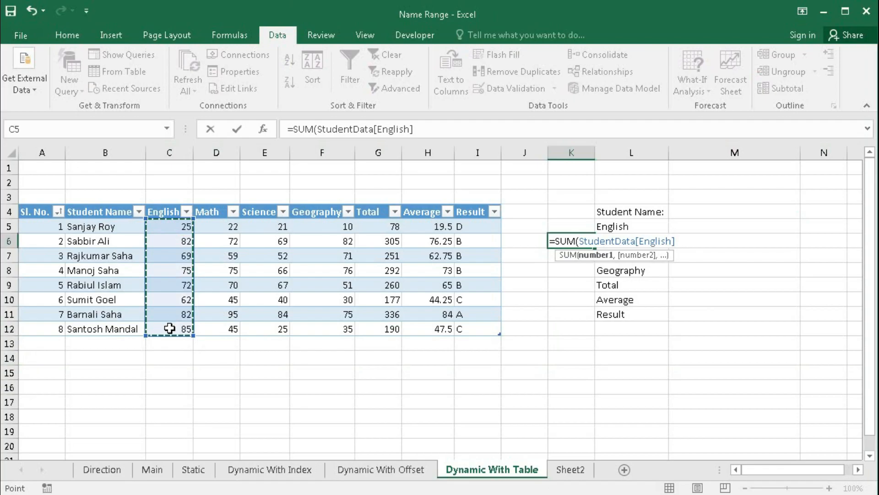
pyautogui.write(')')
pyautogui.press('Return')
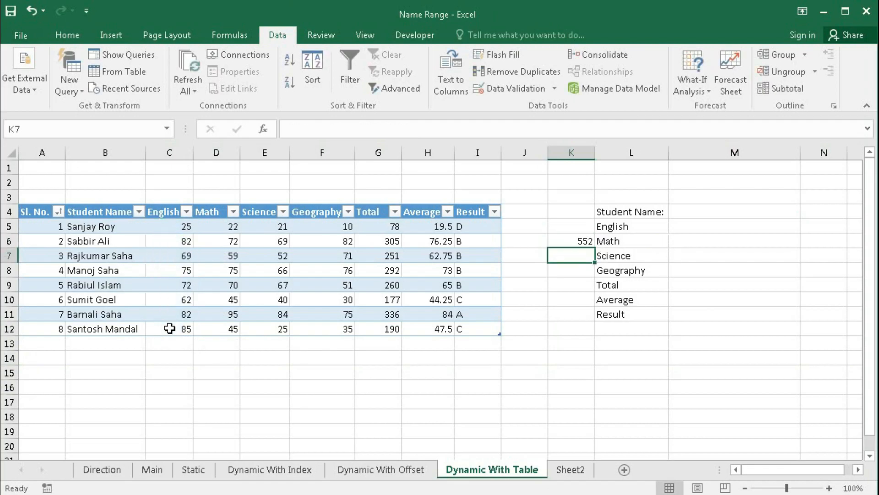
pyautogui.write('=sum')
pyautogui.press('Tab')
pyautogui.moveTo(214, 225); pyautogui.dragTo(212, 327)
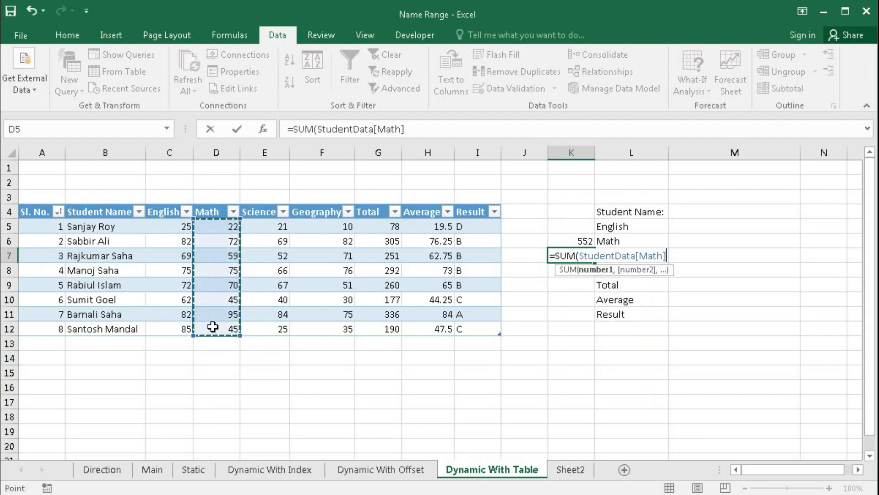
pyautogui.write(')')
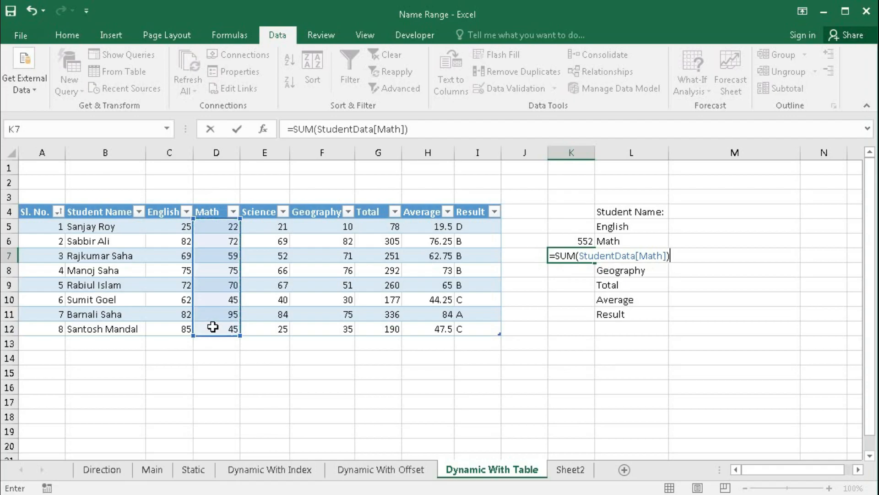
pyautogui.press('Return')
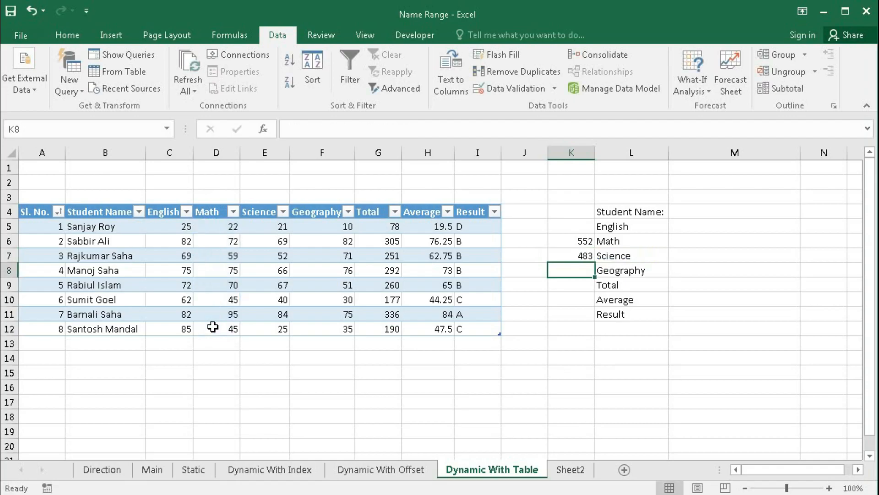
# - Enter =SUM(StudentData[Science]) in K8 and =SUM(StudentData[Geography]) in K9
pyautogui.write('=sum')
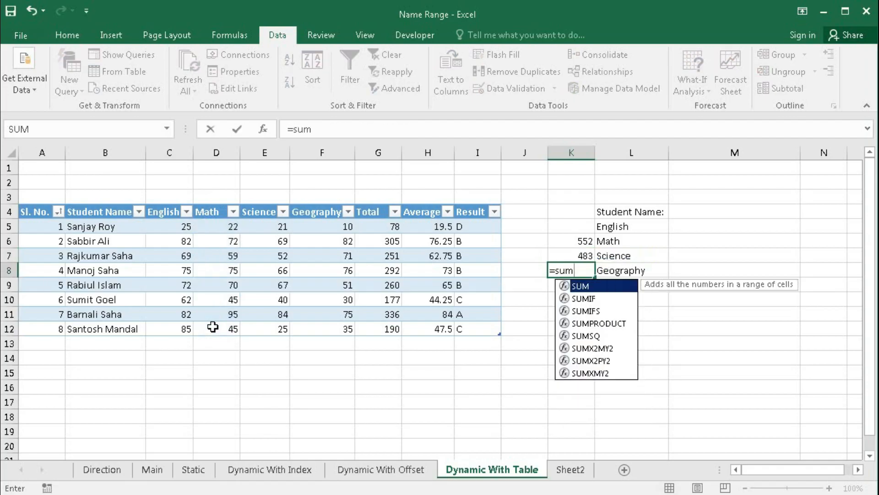
pyautogui.press('Tab')
pyautogui.moveTo(267, 228); pyautogui.dragTo(262, 326)
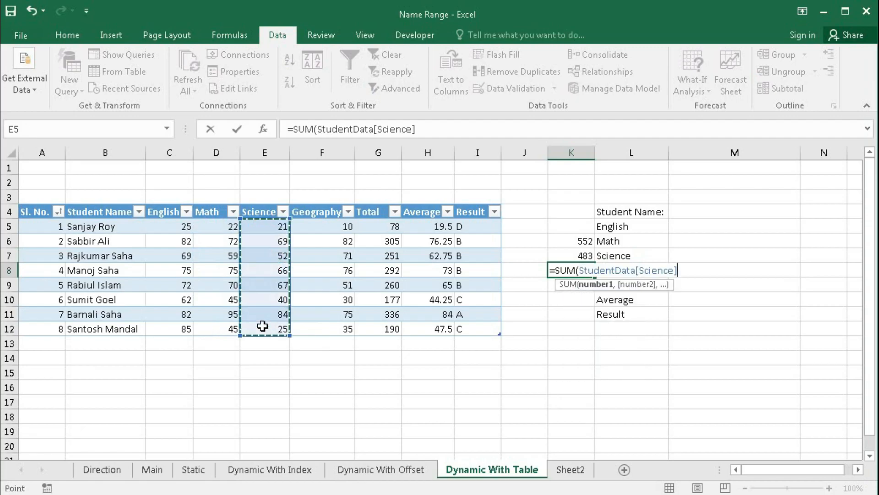
pyautogui.write(')')
pyautogui.press('Return')
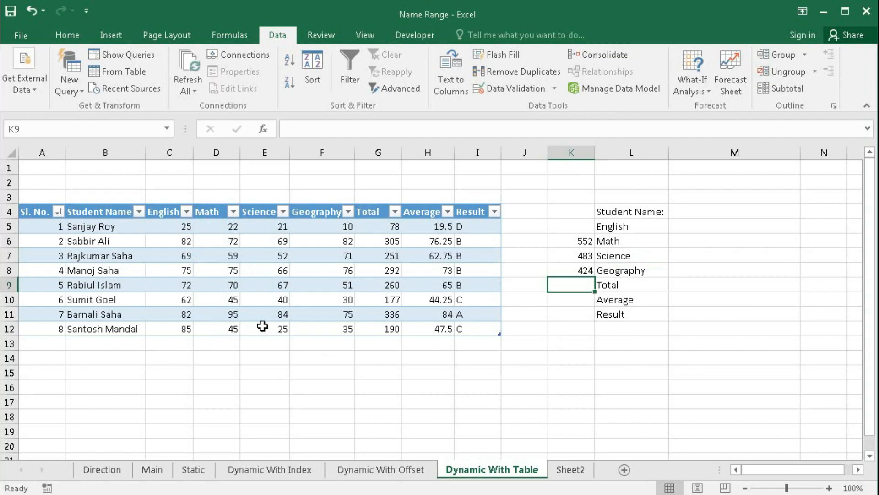
pyautogui.write('=sum')
pyautogui.press('Tab')
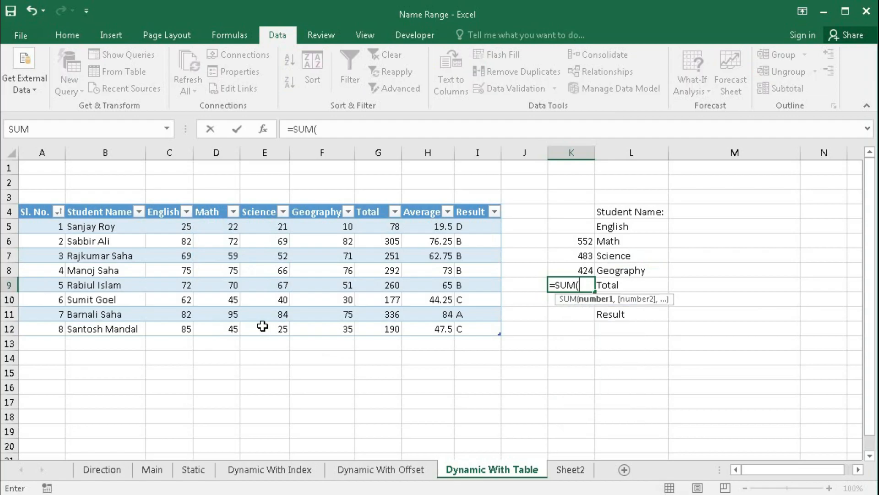
pyautogui.moveTo(310, 227); pyautogui.dragTo(313, 323)
pyautogui.write(')')
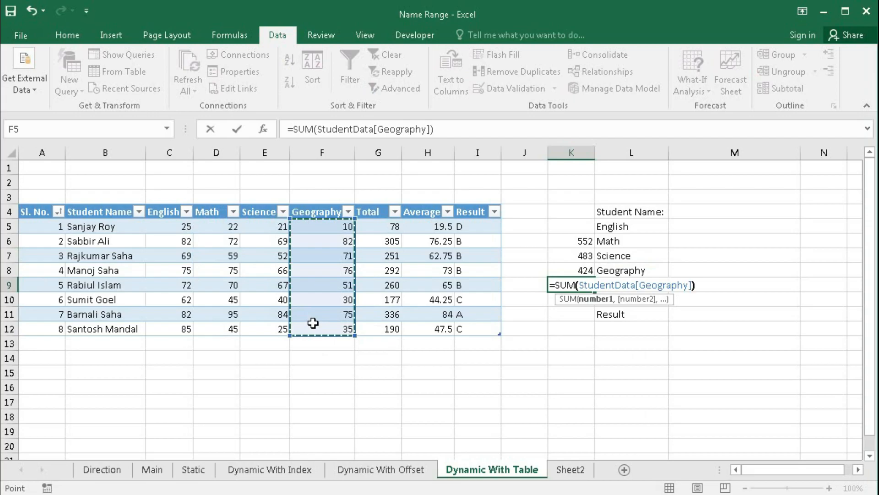
pyautogui.press('Return')
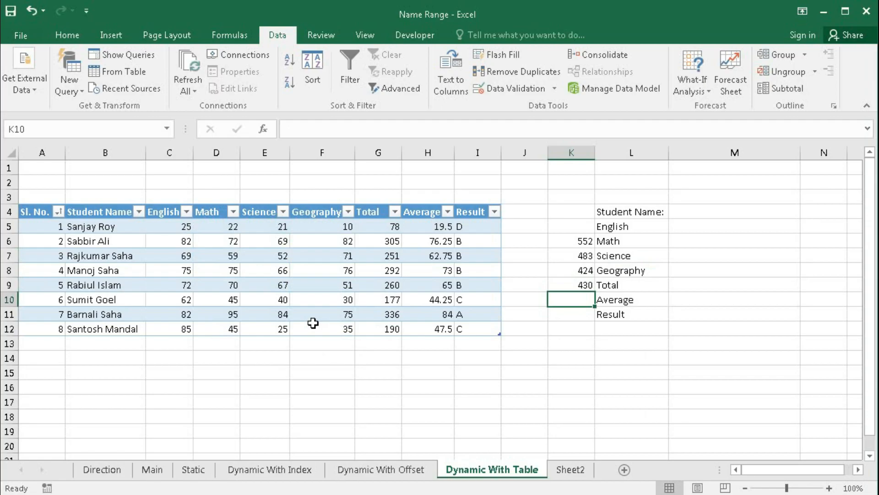
# - Change the English score in C9 from 72 to 70, then move across row 12
pyautogui.click(183, 287)
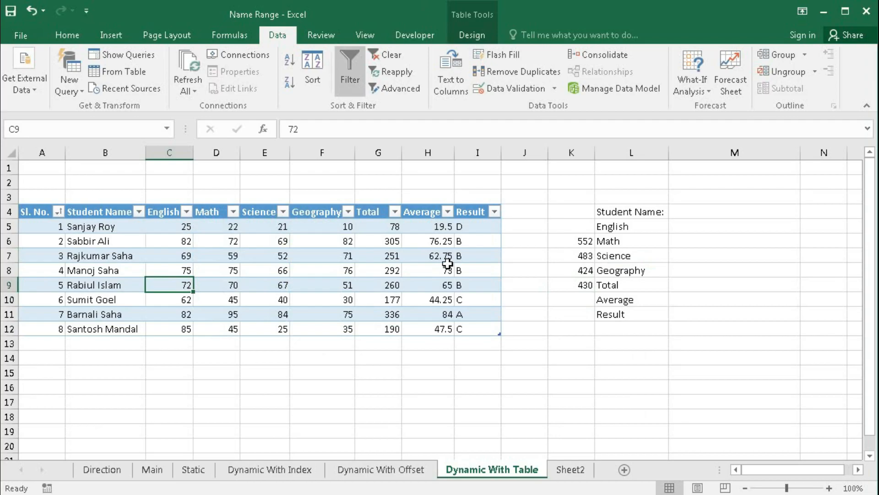
pyautogui.write('70')
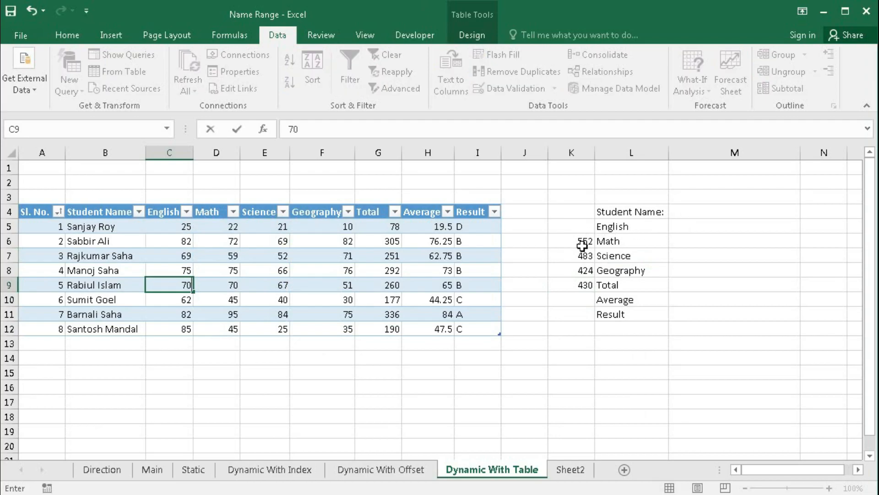
pyautogui.press('Return')
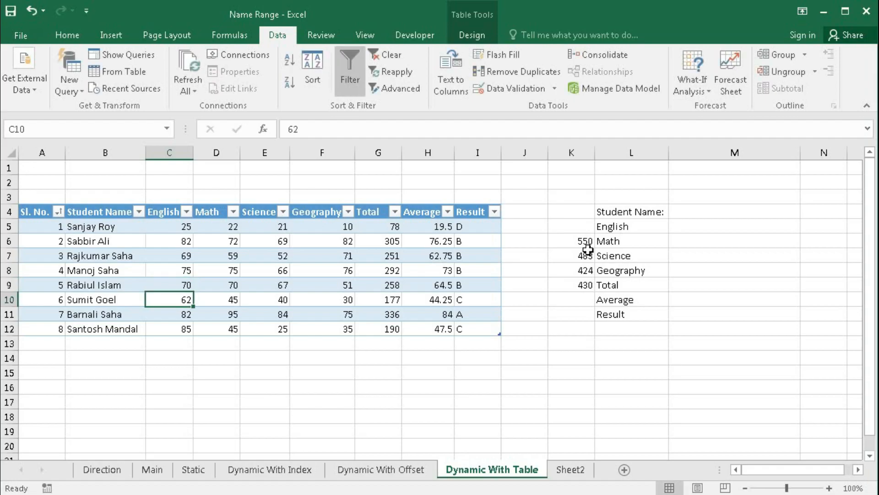
pyautogui.click(143, 331)
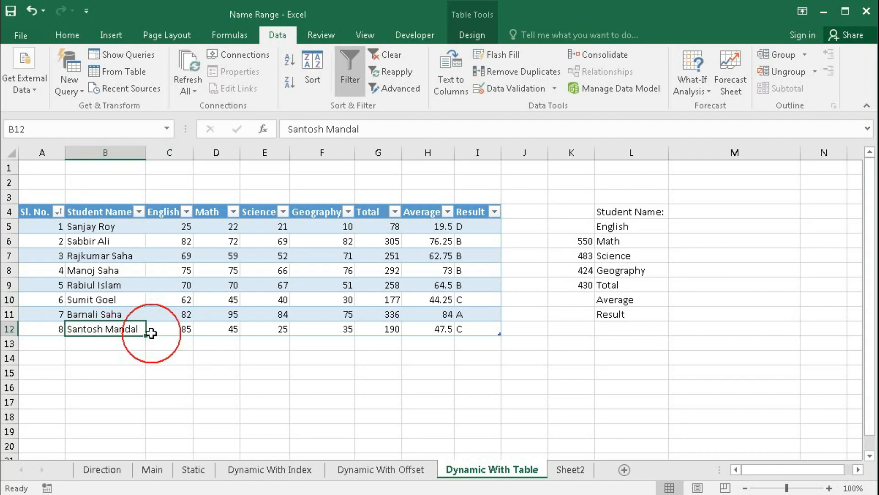
pyautogui.press('Right')
pyautogui.press('Right')
pyautogui.press('Right')
pyautogui.press('Right')
pyautogui.press('Right')
pyautogui.press('Right')
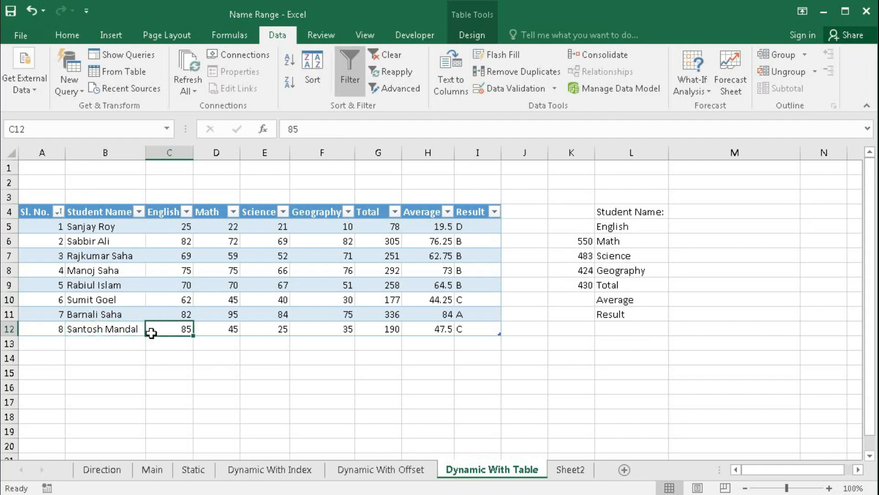
# - Add table row 13 with serial number 9 and the new student's name
pyautogui.press('Right')
pyautogui.press('Tab')
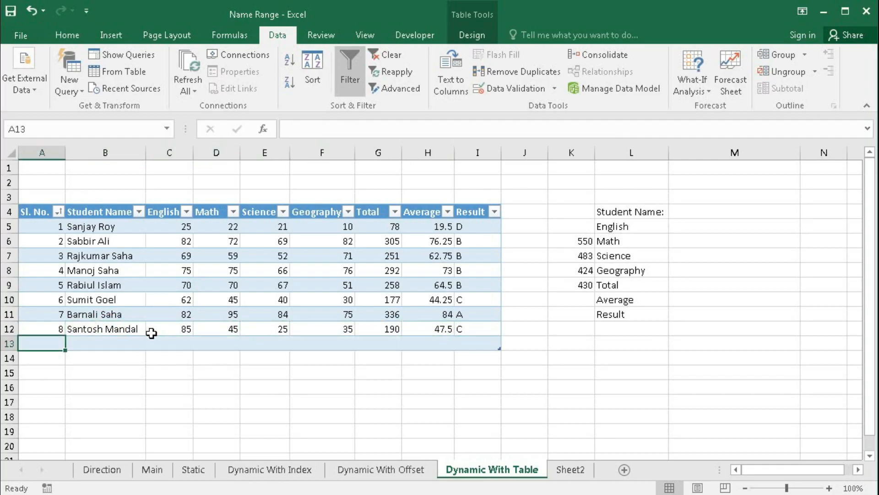
pyautogui.write('9')
pyautogui.press('Tab')
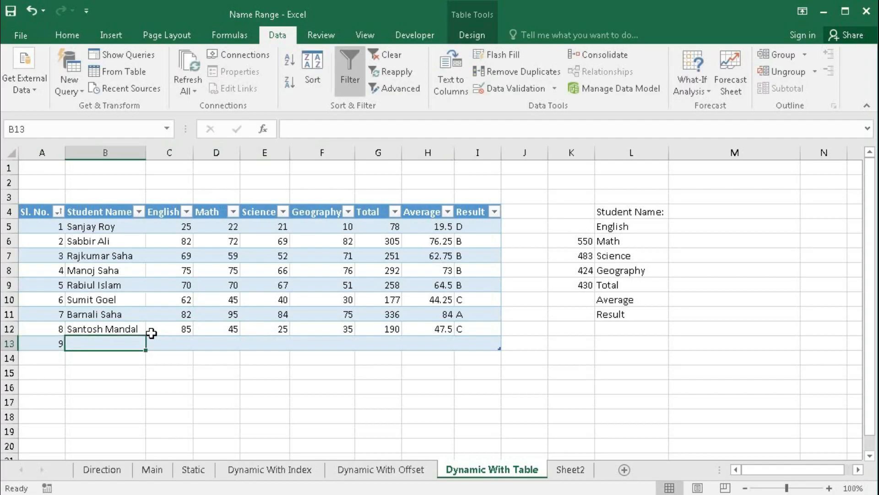
pyautogui.write('Sattik Das')
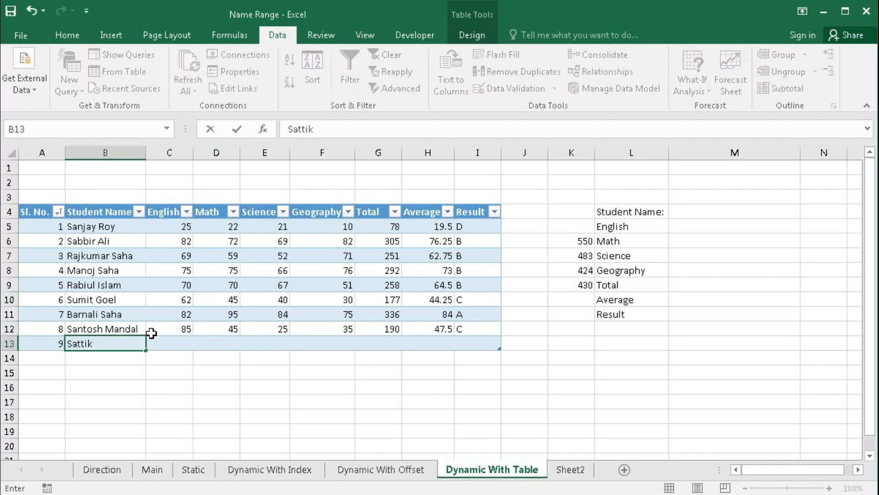
pyautogui.press('Tab')
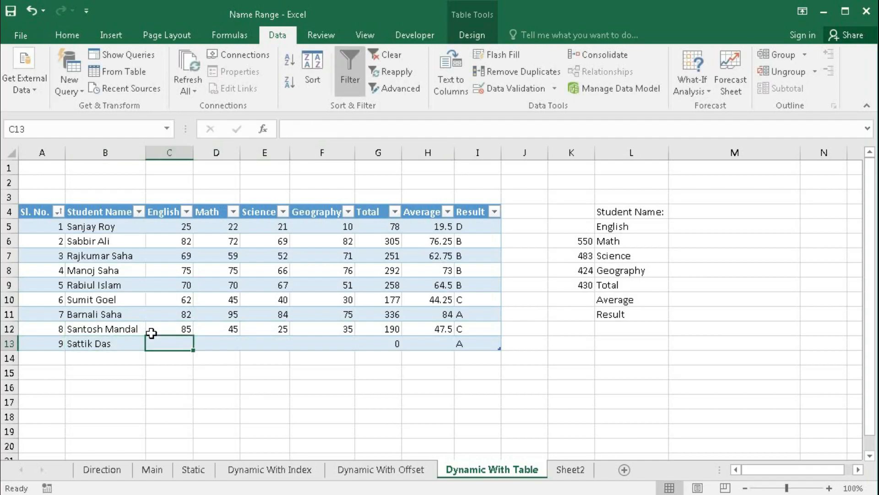
# - Enter student 9's scores: English 50, Math 27, Science 76, Geography 70
pyautogui.write('50')
pyautogui.press('Tab')
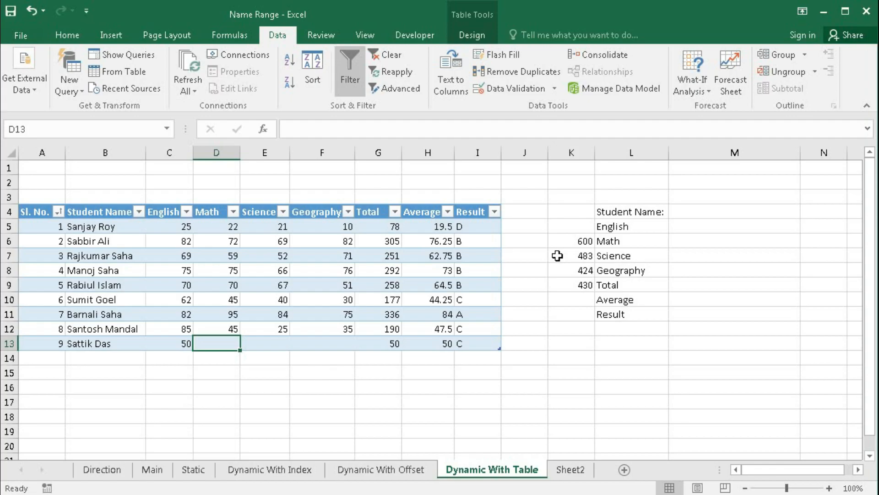
pyautogui.write('27')
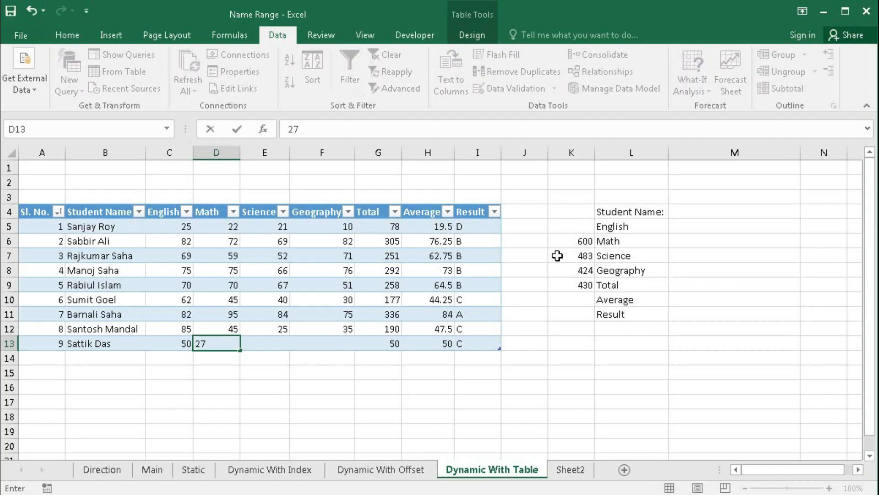
pyautogui.press('Tab')
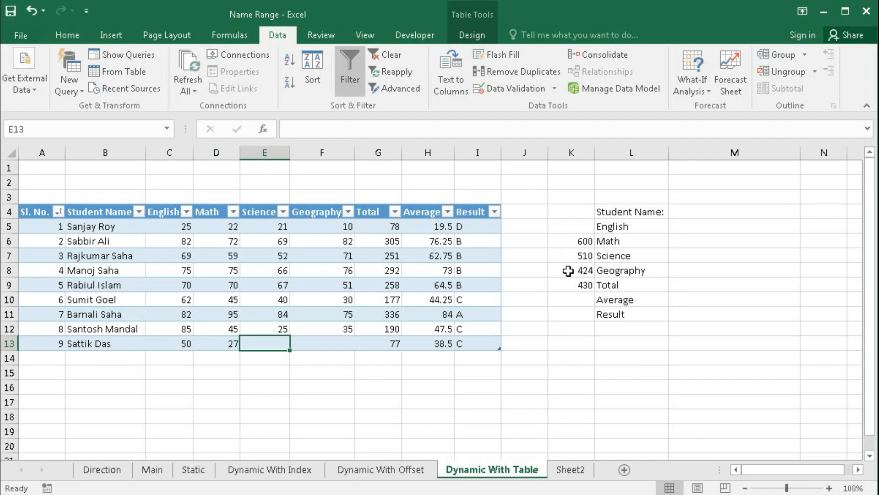
pyautogui.write('76')
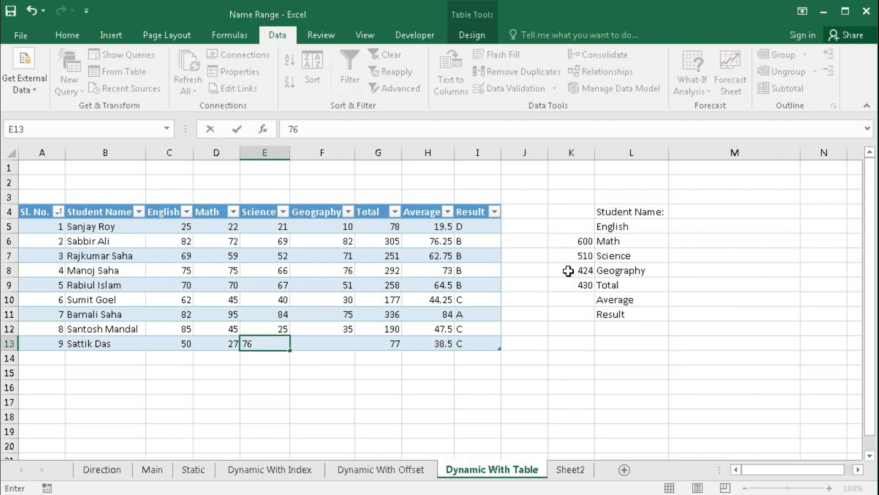
pyautogui.press('Tab')
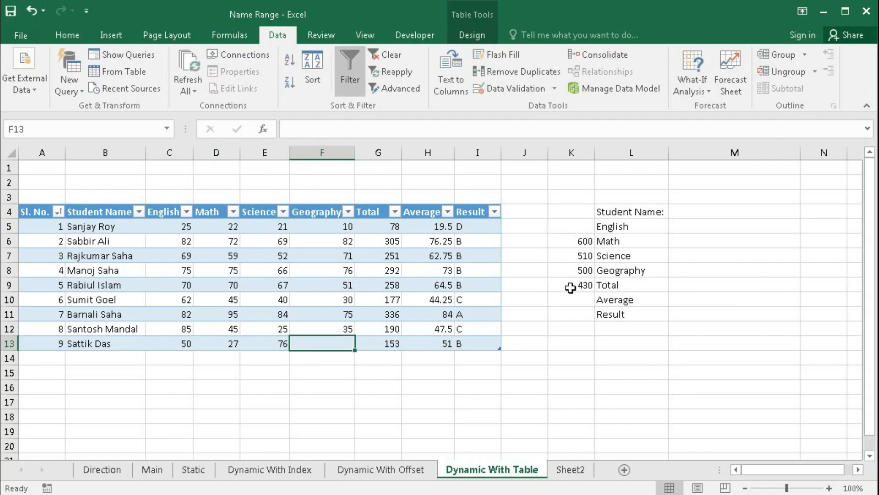
pyautogui.write('70')
pyautogui.press('Tab')
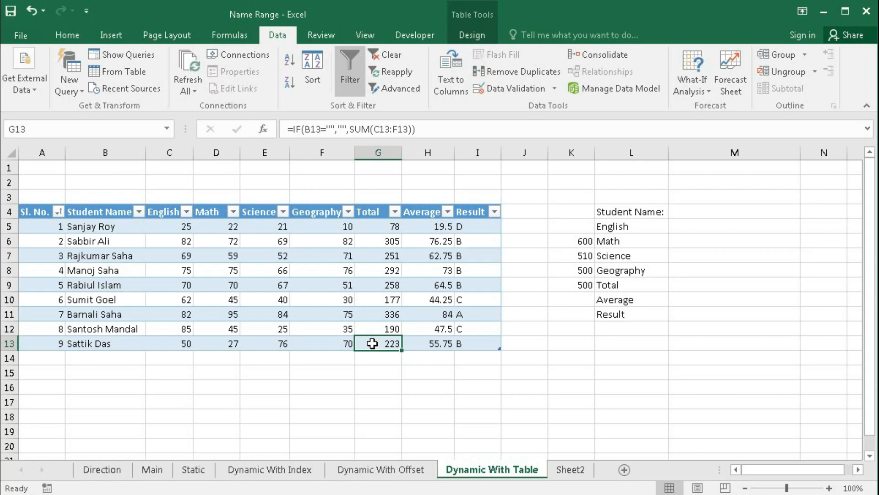
pyautogui.click(387, 300)
pyautogui.click(384, 314)
pyautogui.click(386, 329)
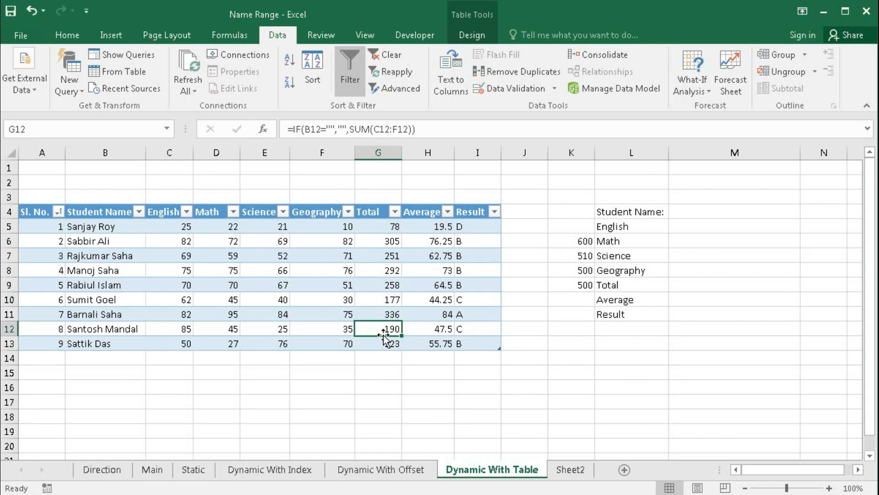
pyautogui.click(420, 343)
pyautogui.click(429, 328)
pyautogui.click(460, 328)
pyautogui.click(467, 343)
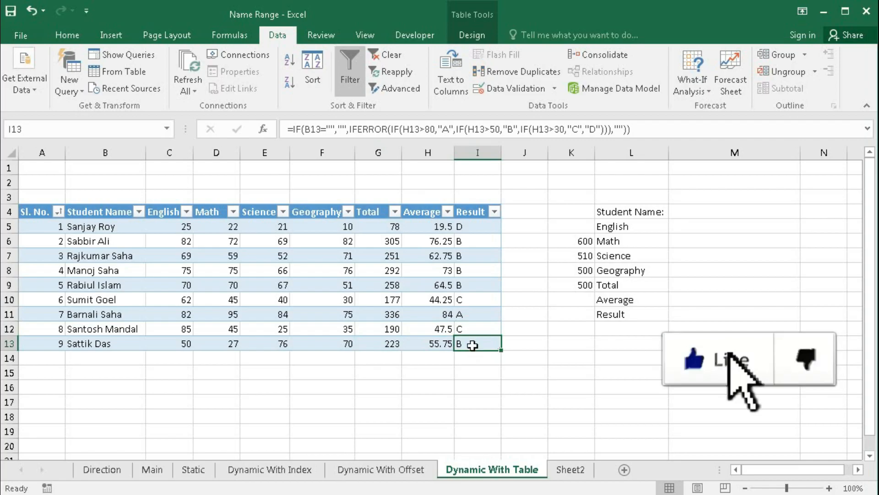